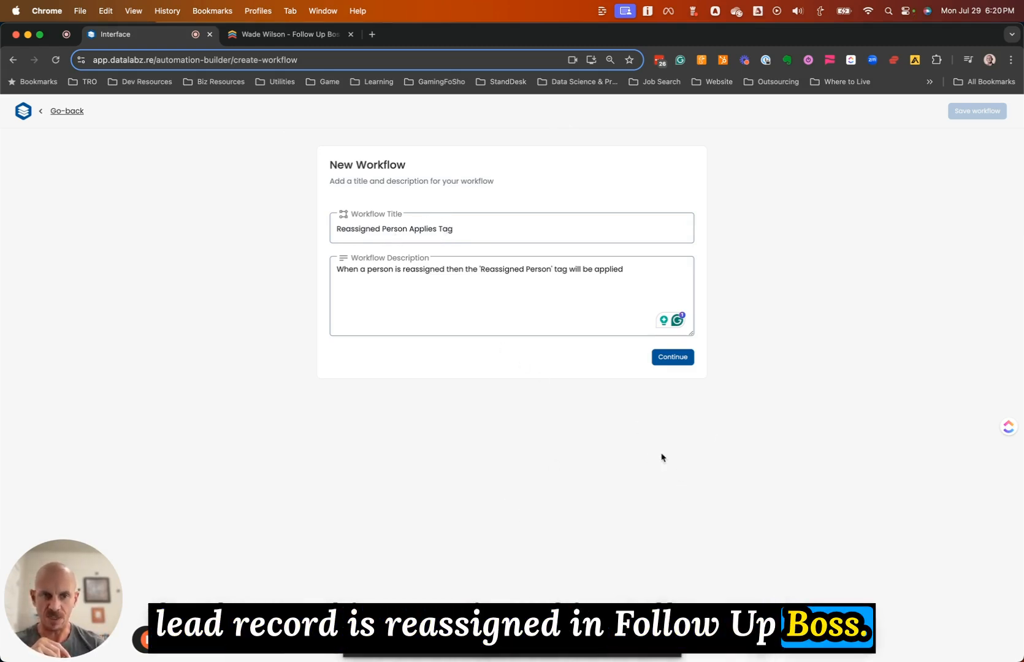
Enter the title 'Reassigned Person Applies Tag' and its description, then continue to the editor
left_click(672, 357)
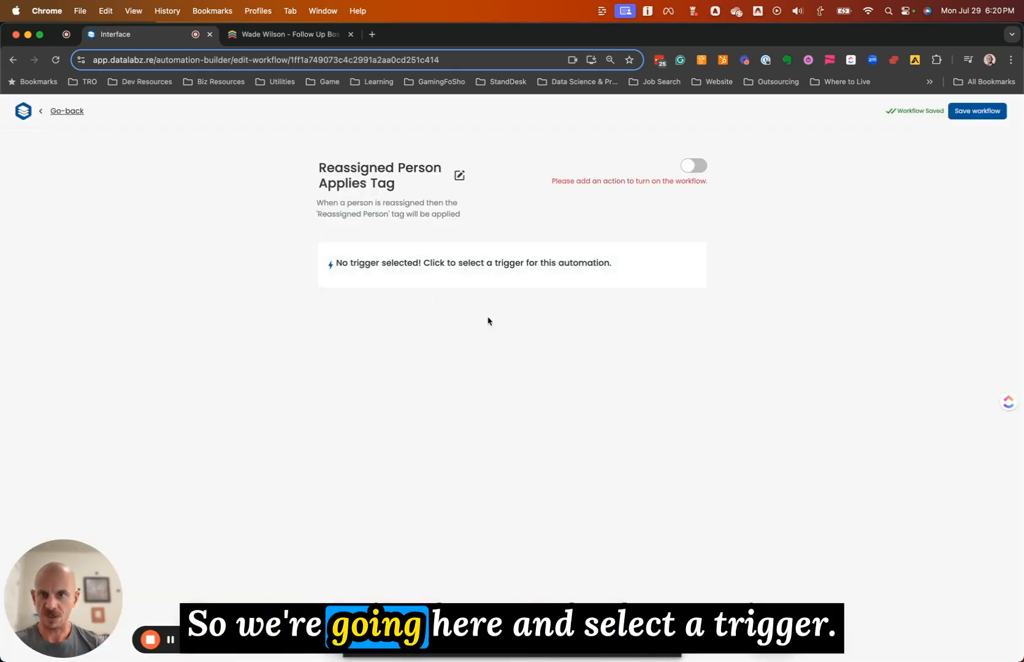
Choose Follow Up Boss's Person Updated people trigger for the workflow
left_click(459, 274)
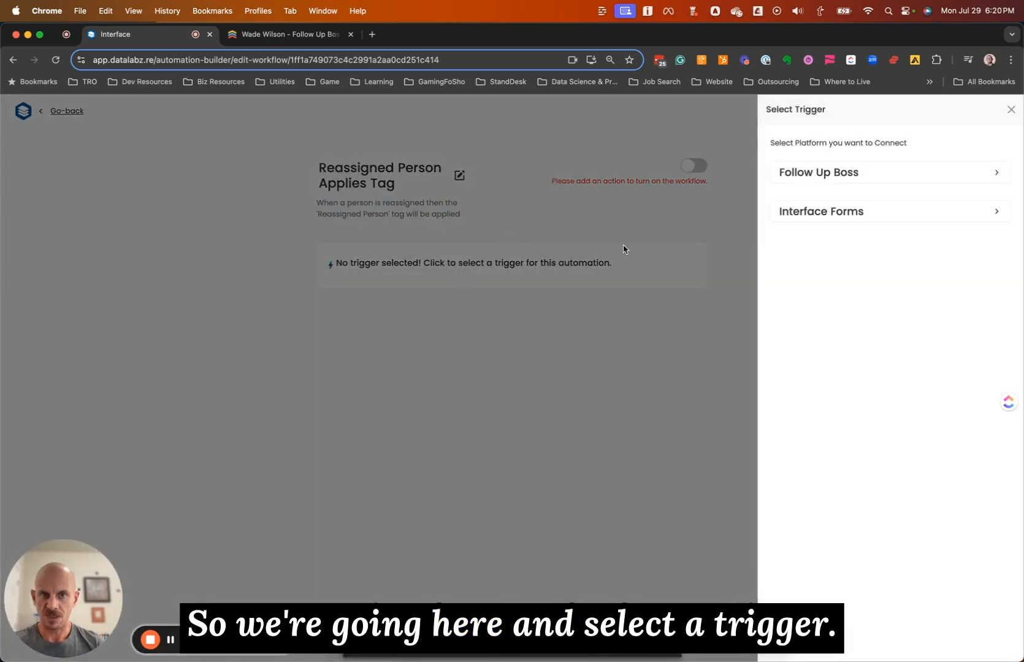
left_click(856, 174)
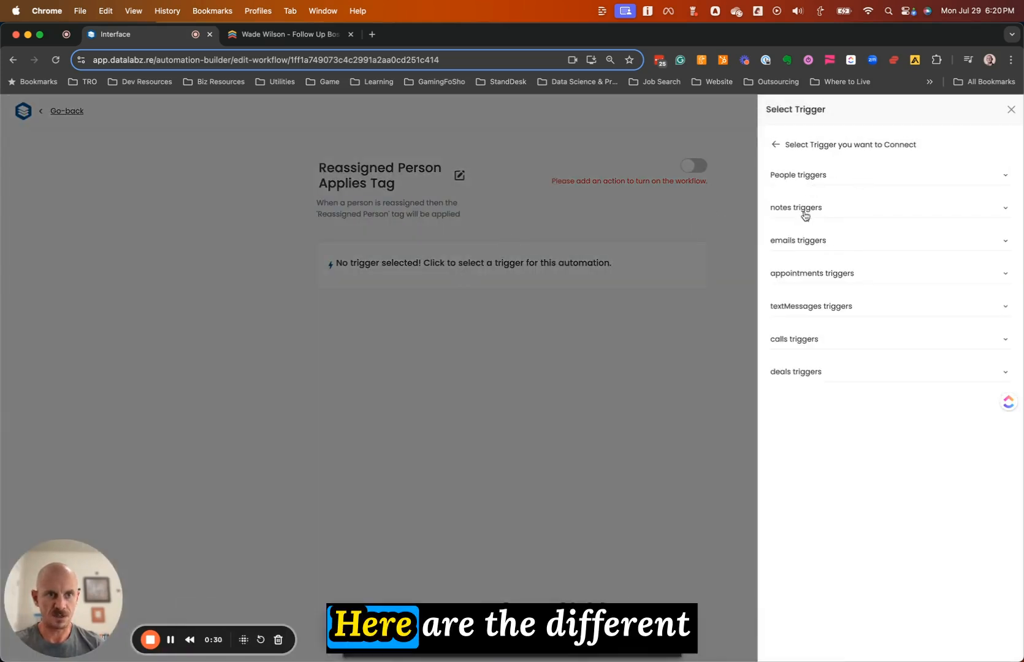
left_click(873, 176)
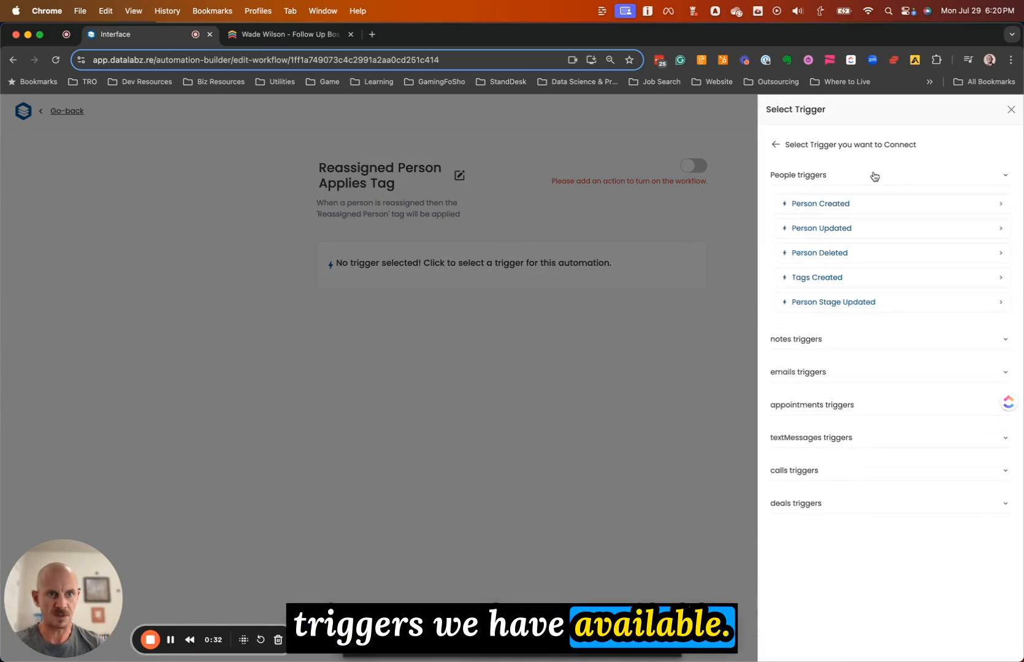
left_click(853, 232)
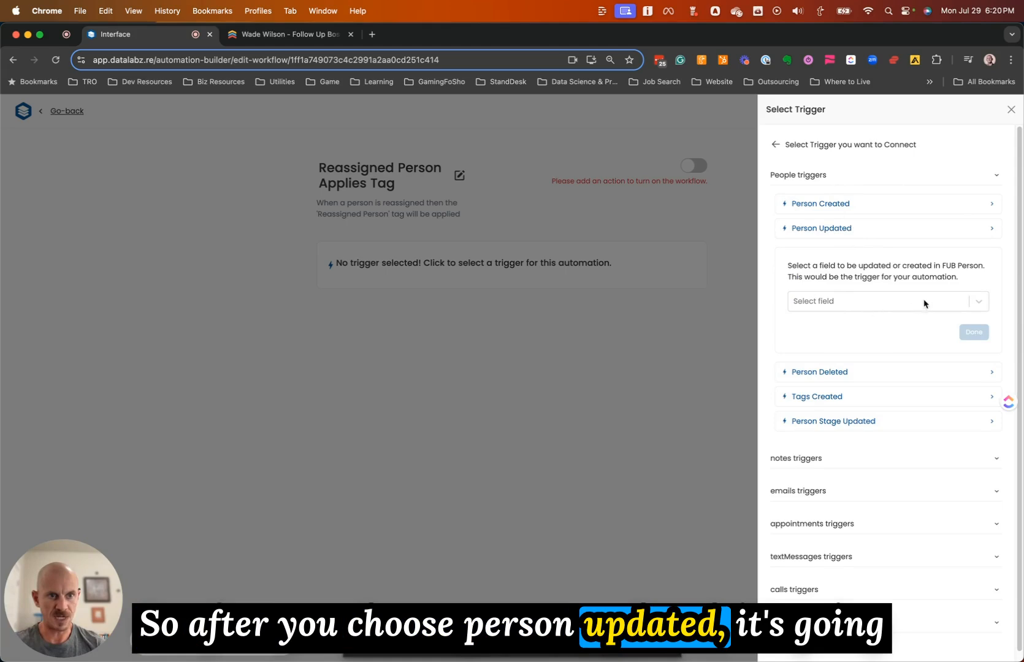
Set the trigger to watch the Assigned To field and confirm it
left_click(877, 302)
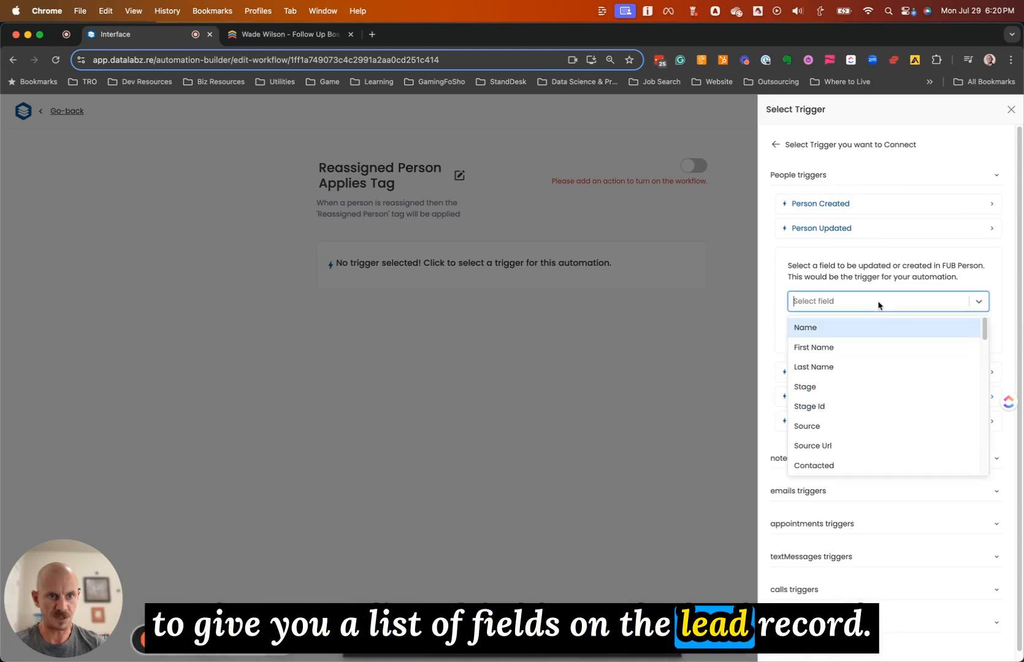
scroll(868, 340, "down", 2)
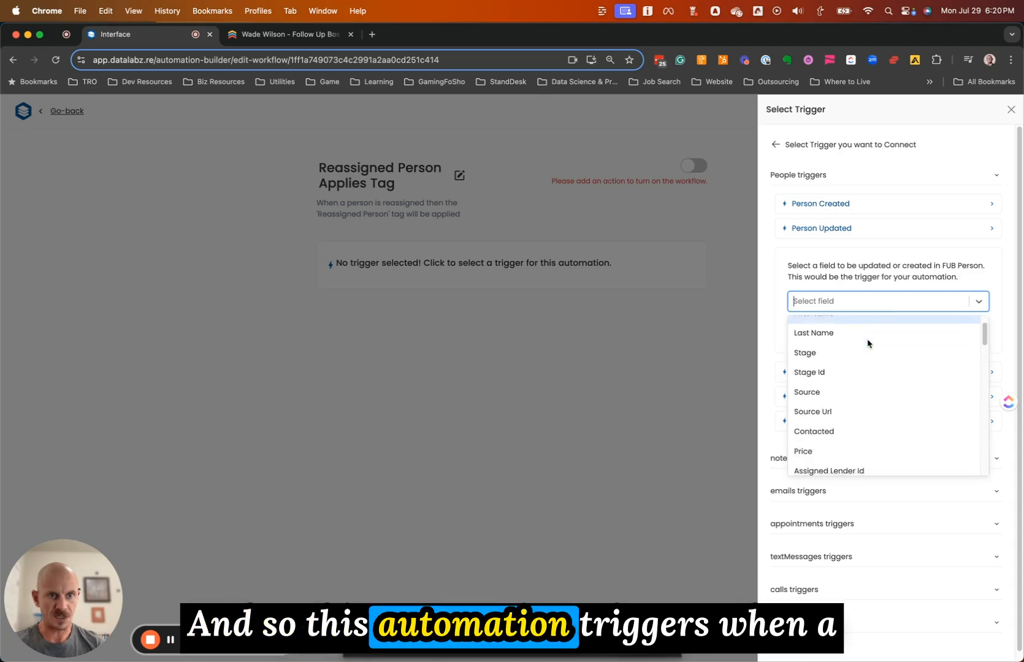
scroll(868, 344, "down", 5)
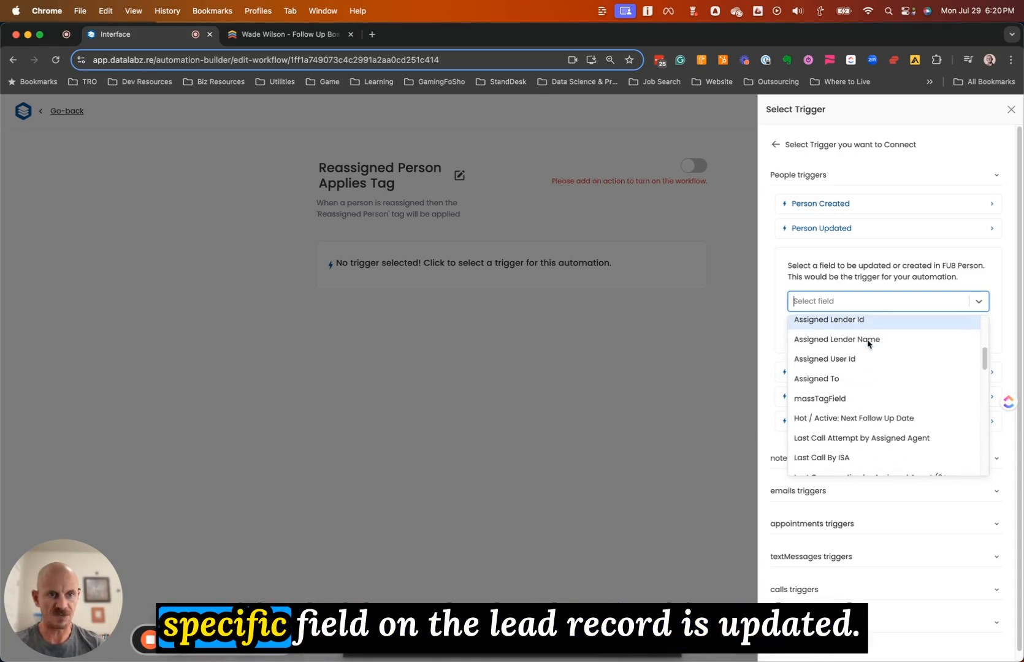
scroll(868, 343, "down", 4)
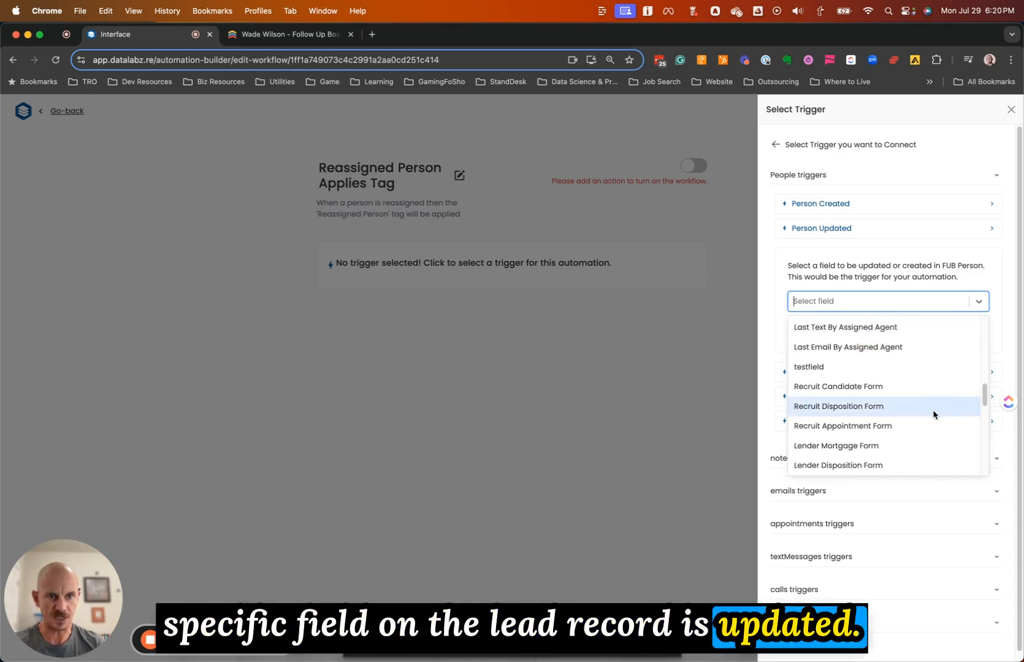
scroll(920, 413, "up", 2)
scroll(910, 356, "up", 8)
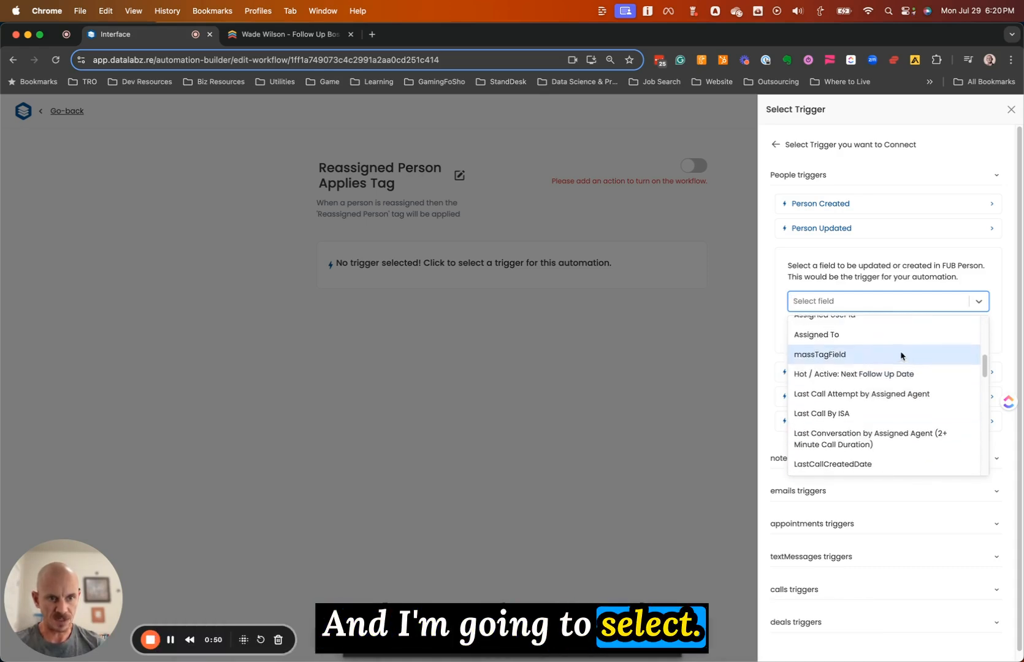
scroll(850, 455, "down", 2)
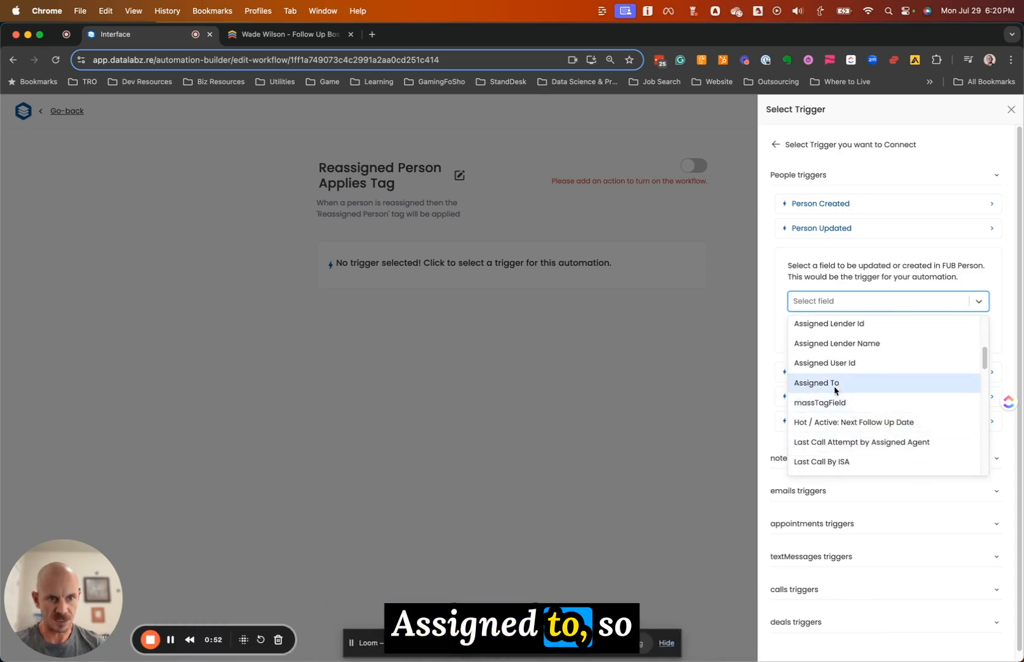
left_click(844, 384)
left_click(979, 335)
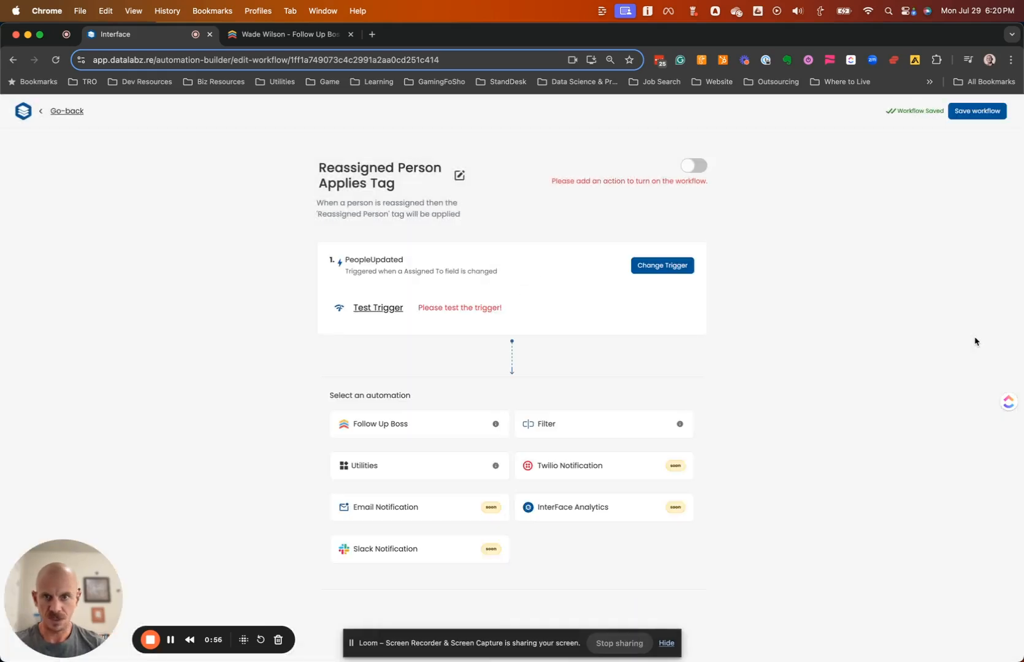
Test the Person Updated trigger until it succeeds and returns sample lead event data
left_click(378, 310)
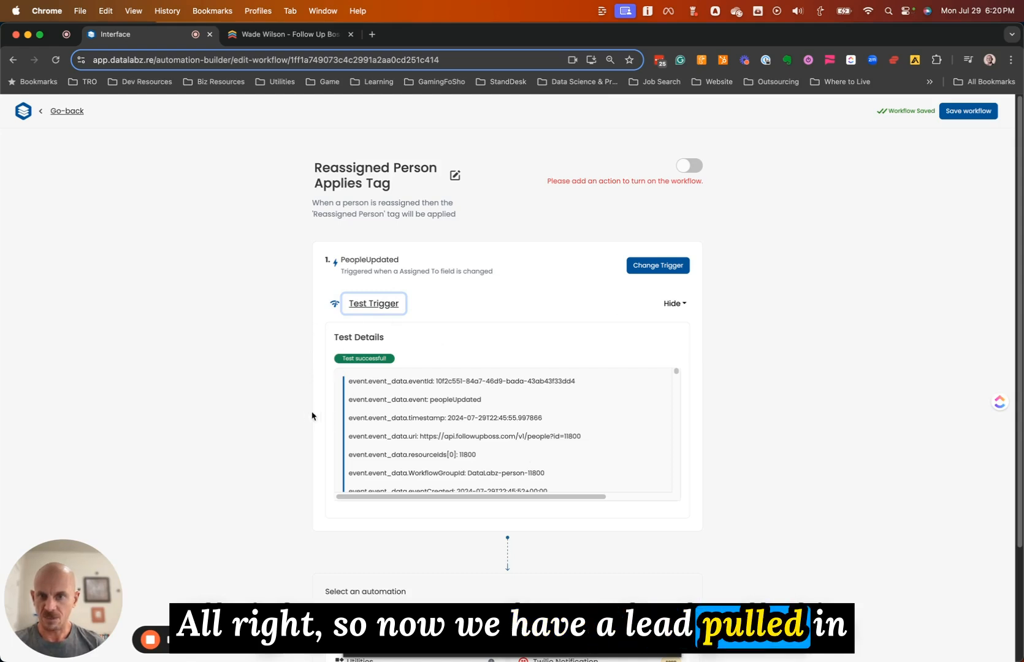
scroll(300, 417, "down", 5)
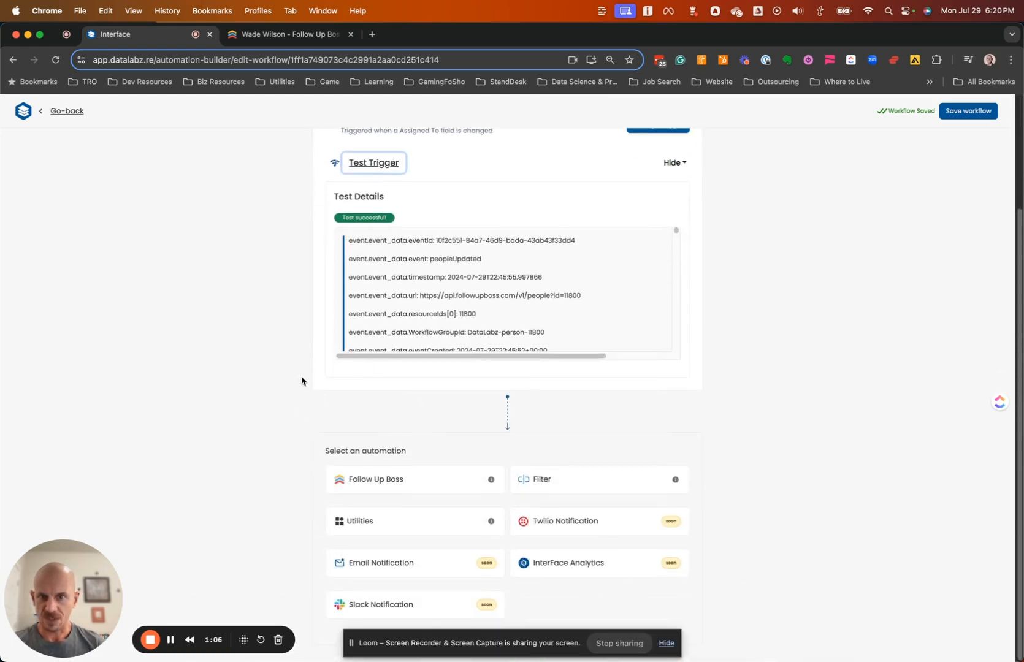
scroll(281, 322, "up", 2)
scroll(319, 368, "down", 2)
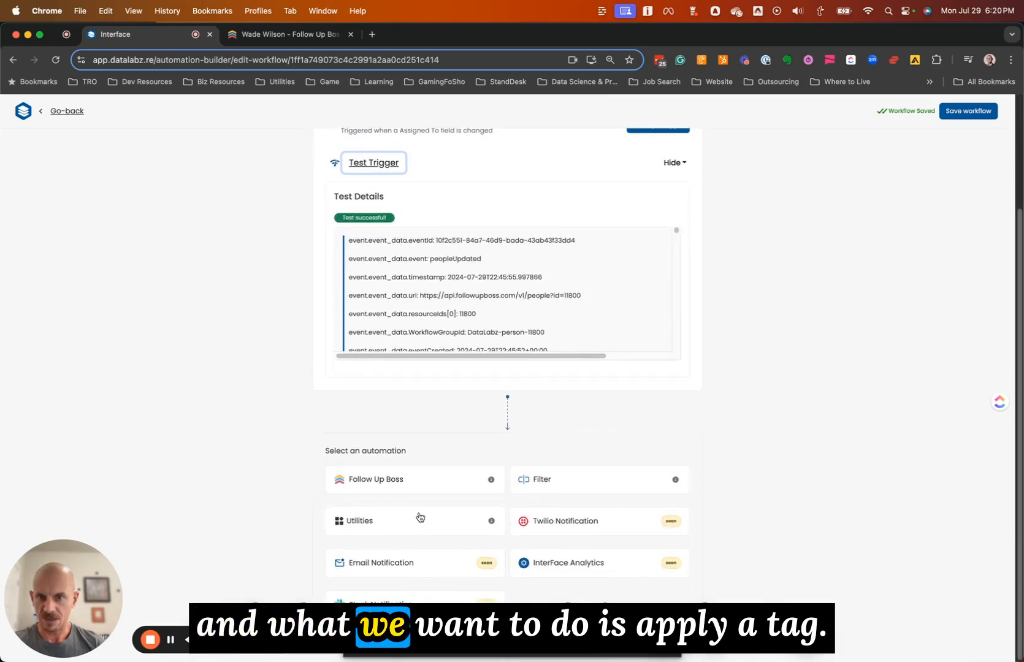
Add a Follow Up Boss step after the trigger, then delete it again
left_click(453, 480)
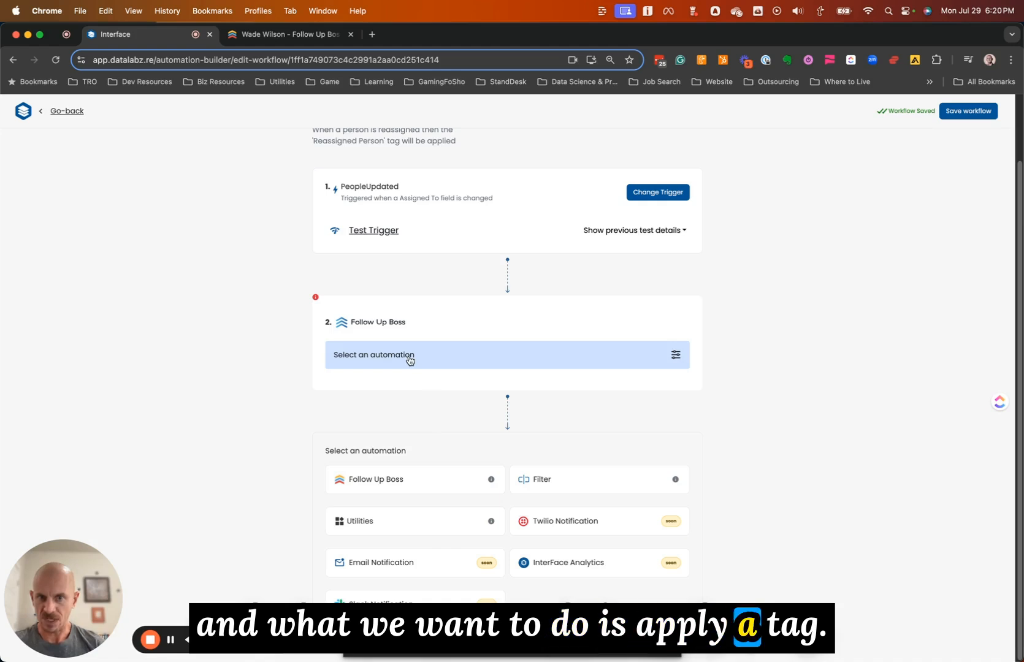
left_click(683, 327)
left_click(683, 258)
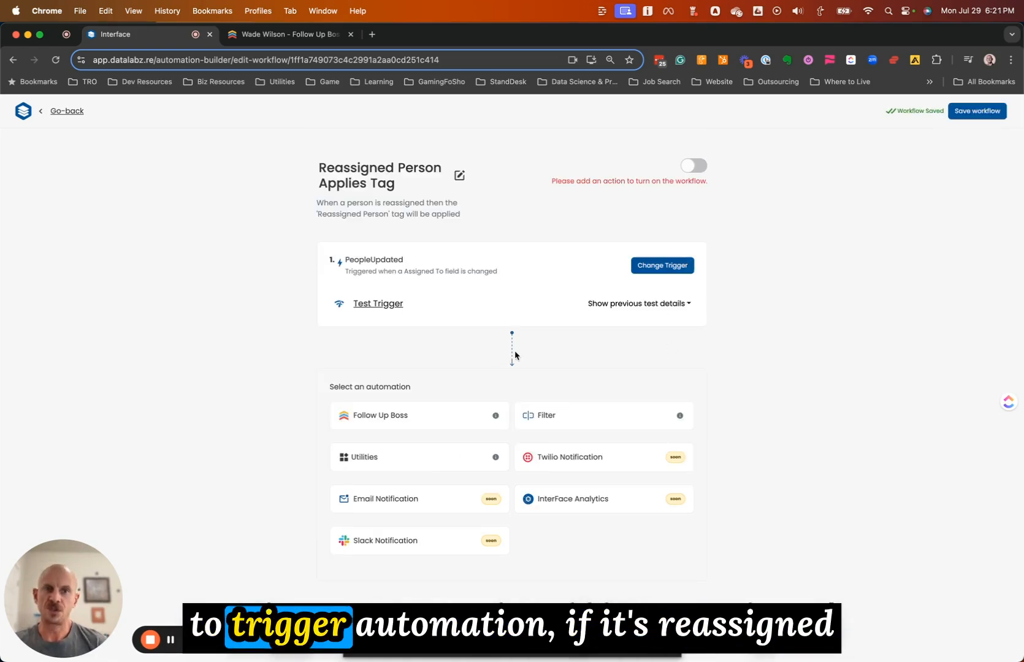
Add a Filter step as action 2 and browse its templates without choosing one
left_click(579, 407)
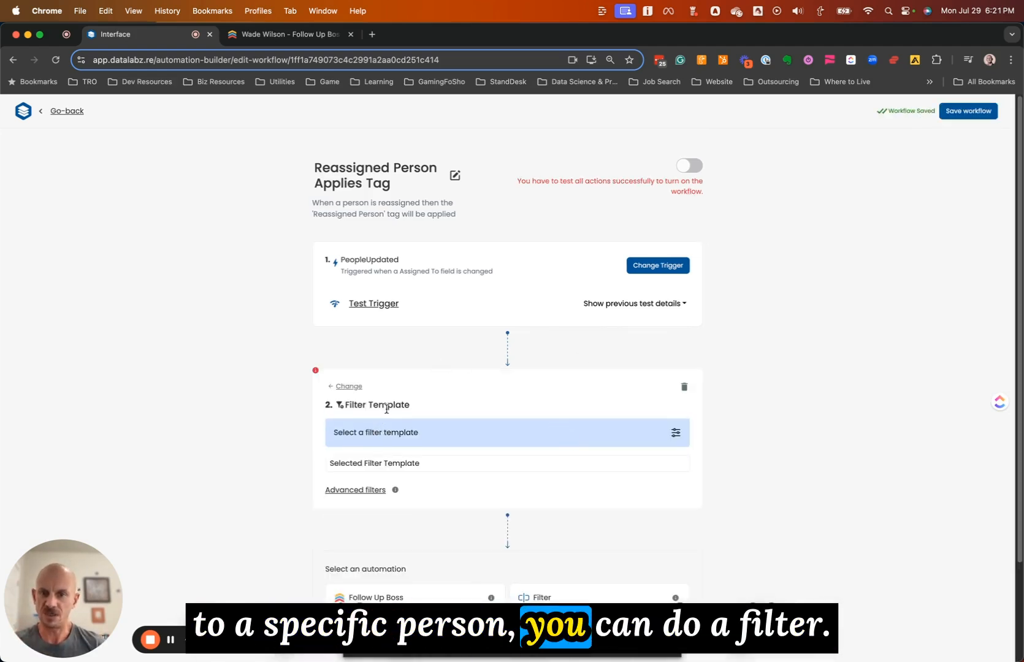
left_click(387, 465)
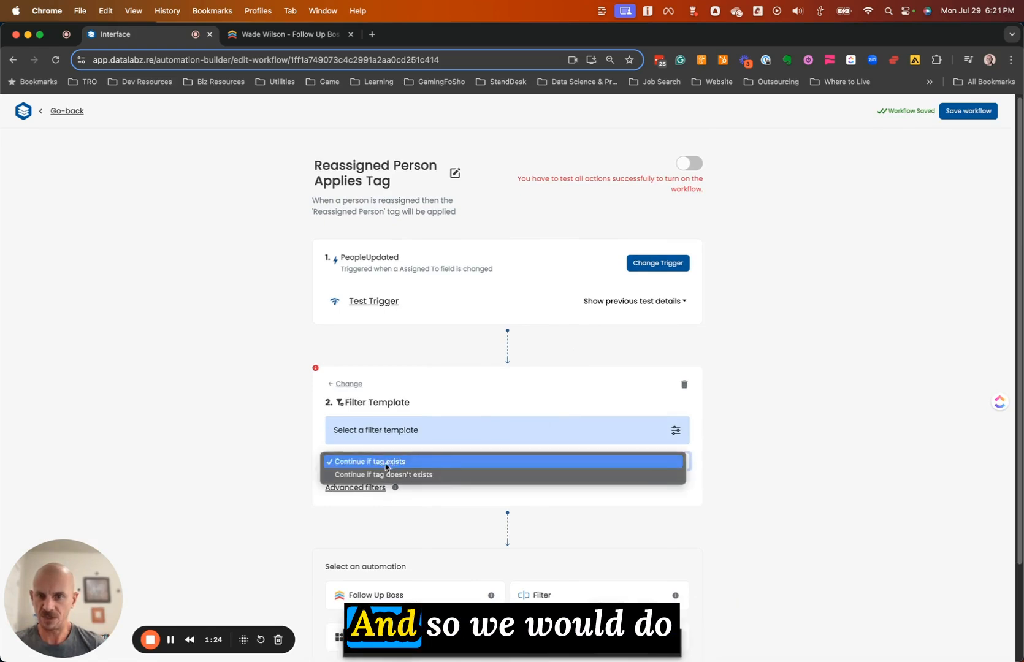
left_click(261, 463)
Build a custom filter condition on the trigger's person.assignedTo field
left_click(355, 487)
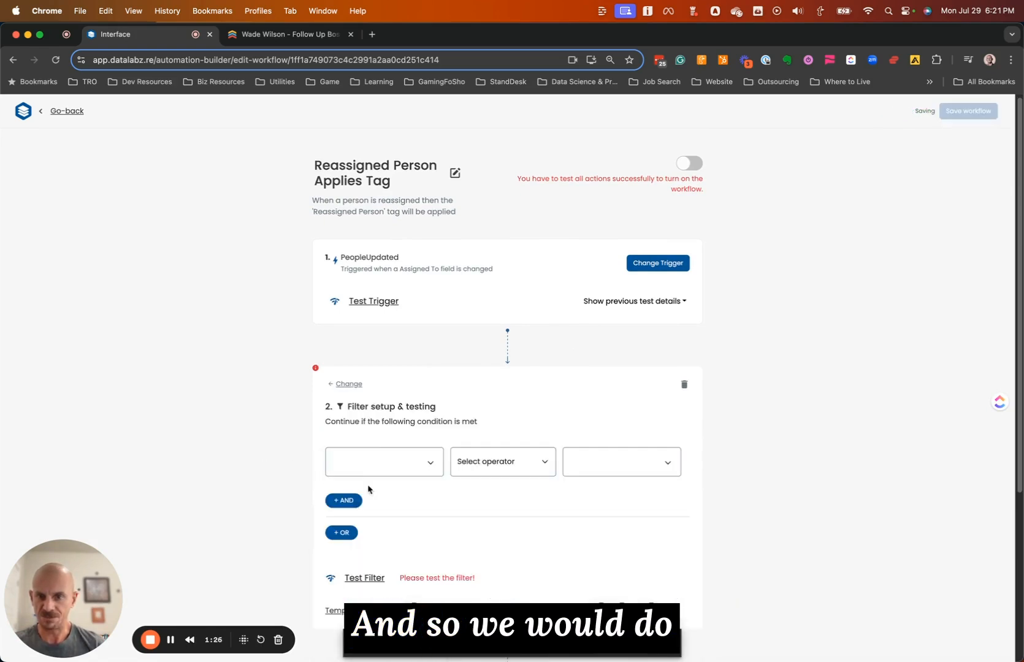
left_click(377, 465)
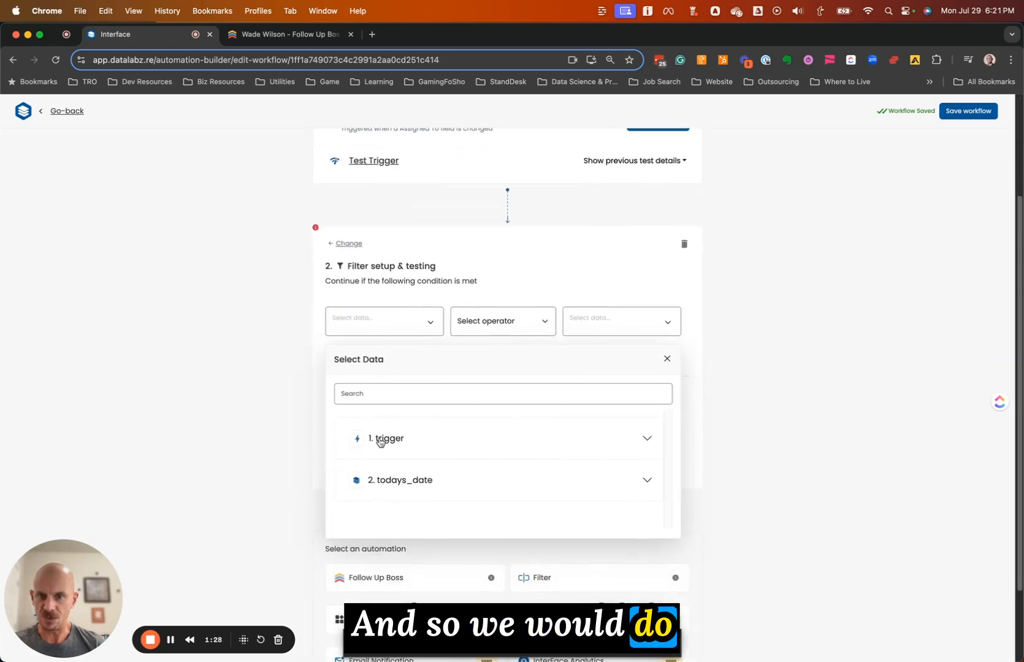
left_click(388, 445)
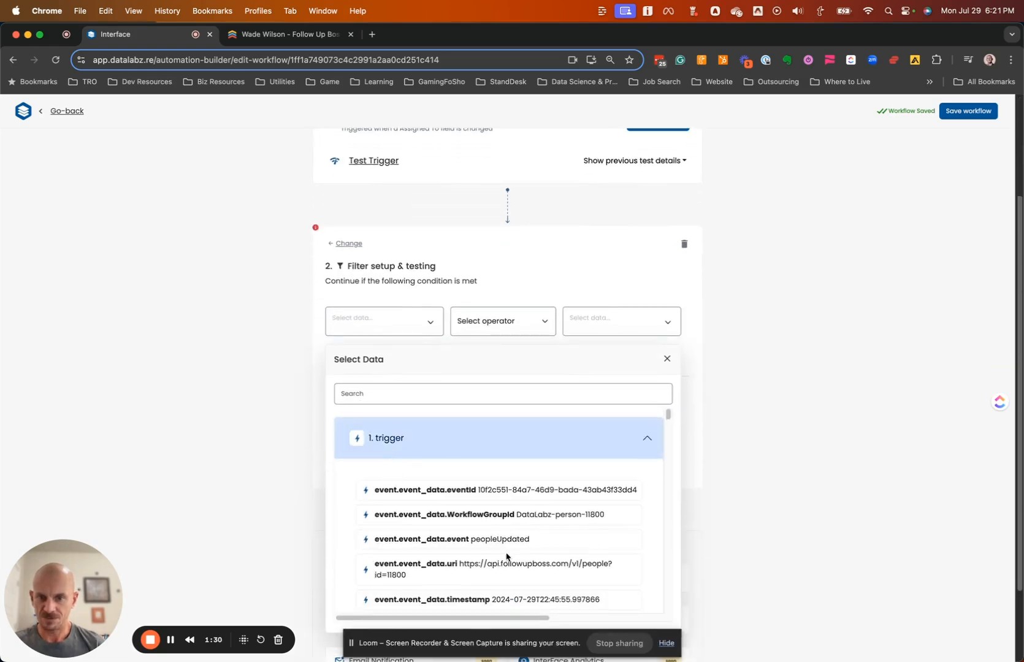
scroll(506, 556, "down", 2)
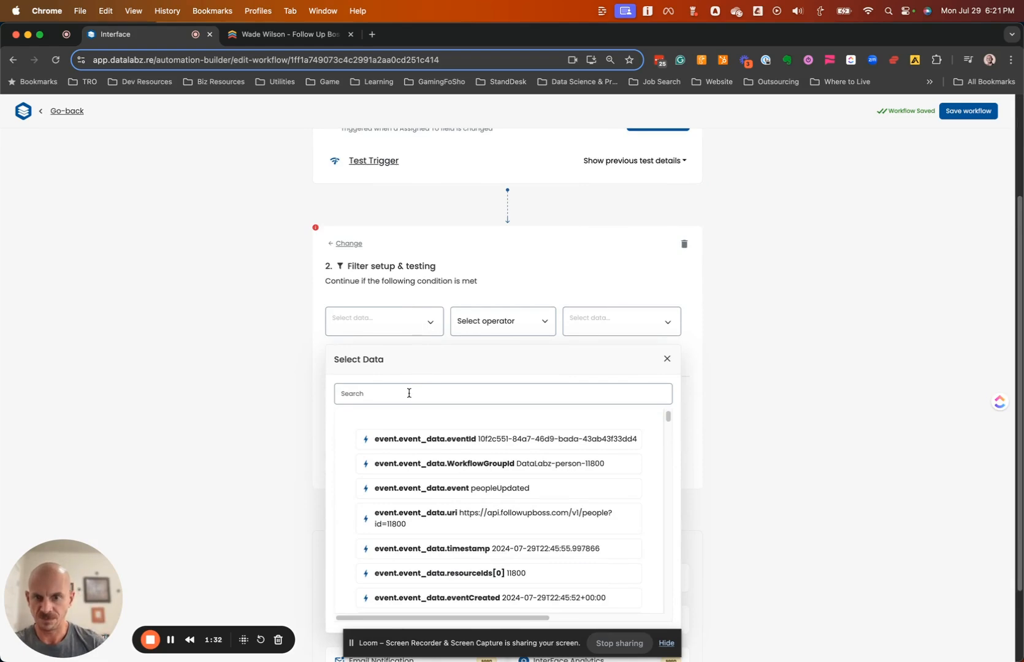
type("assigned")
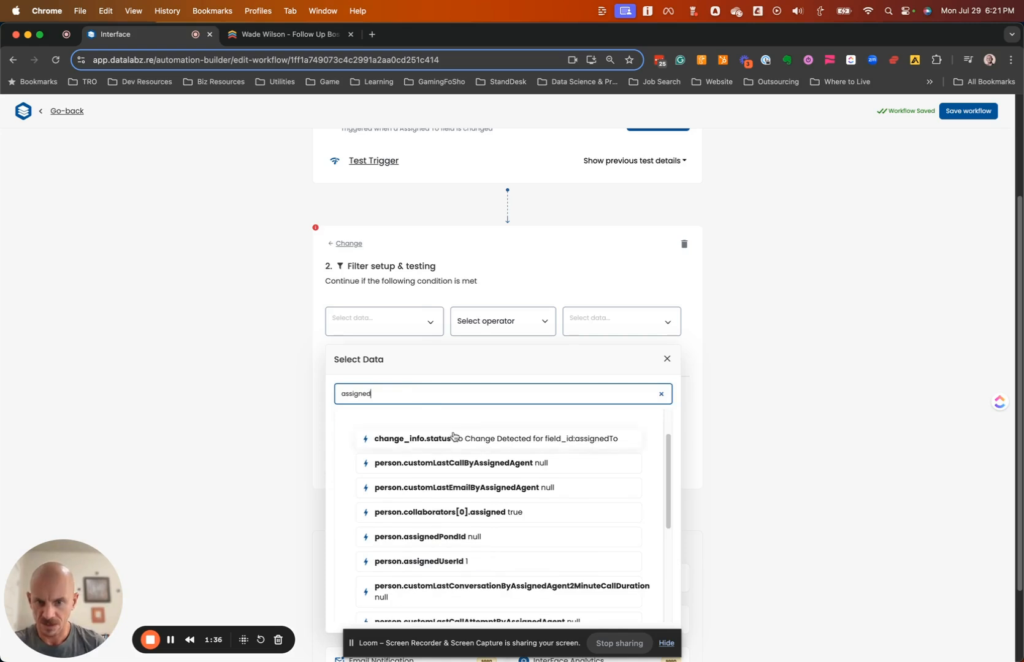
scroll(500, 467, "down", 2)
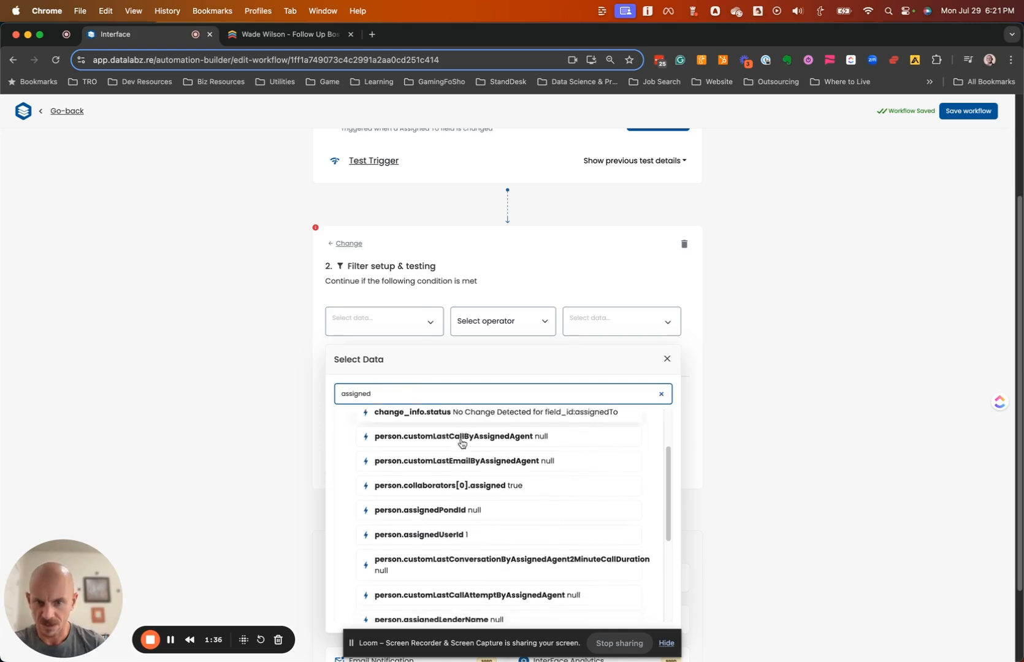
scroll(499, 467, "down", 8)
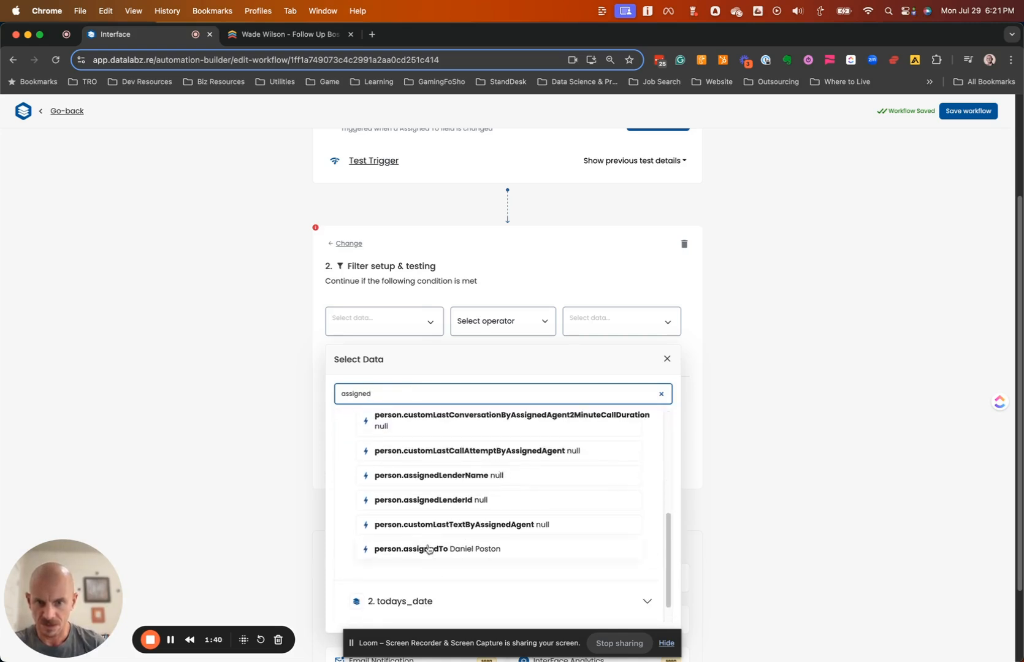
left_click(426, 549)
Set the comparison to Equals (Text), leave the value empty, then delete the filter step
left_click(509, 321)
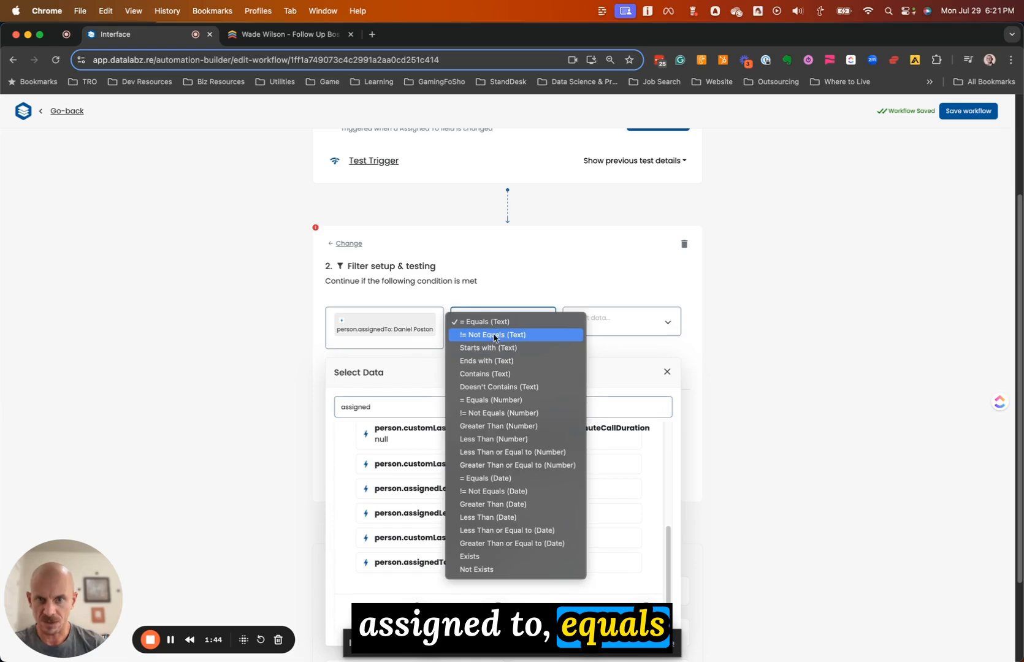
left_click(499, 323)
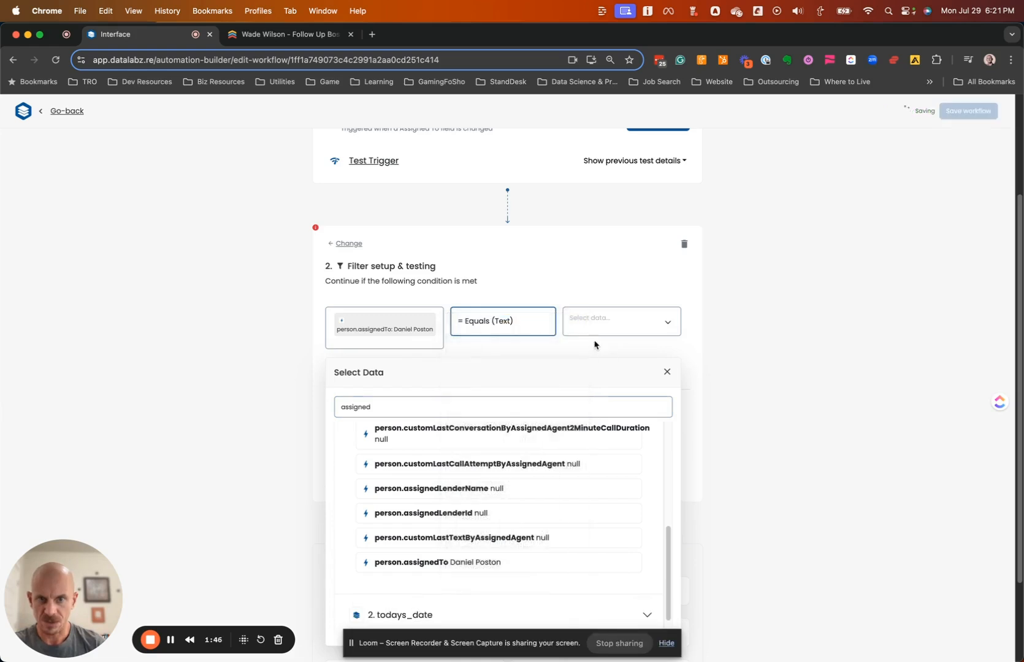
left_click(585, 318)
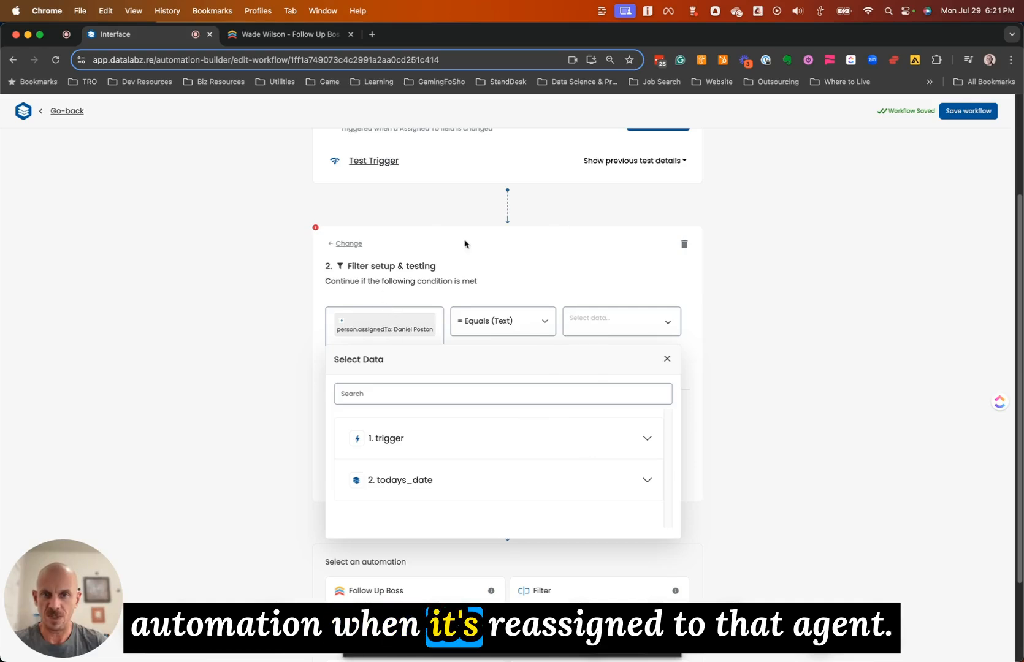
left_click(699, 295)
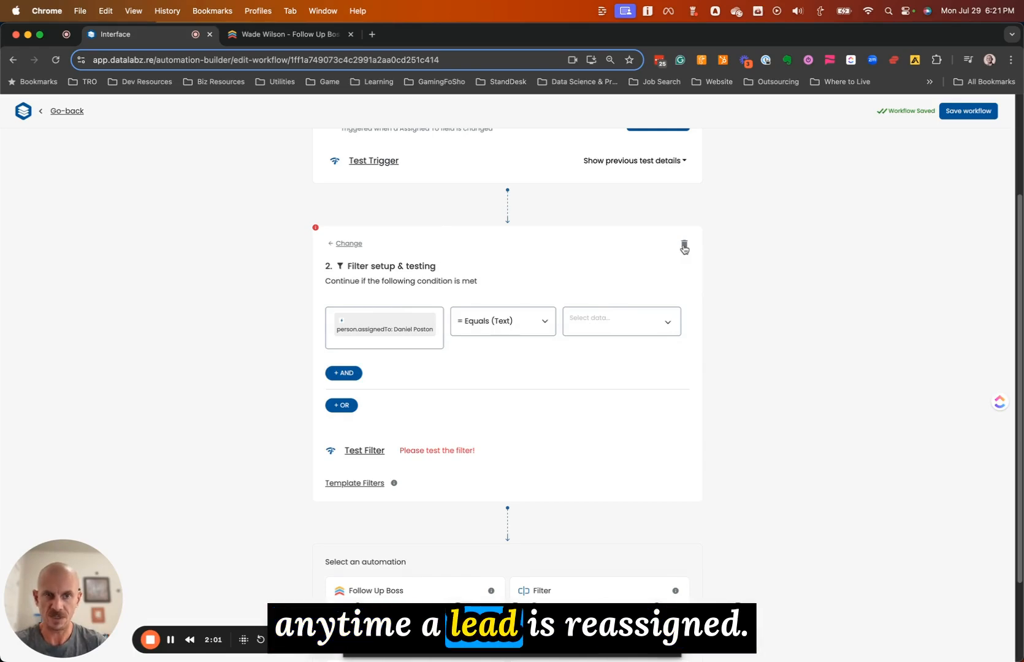
left_click(684, 247)
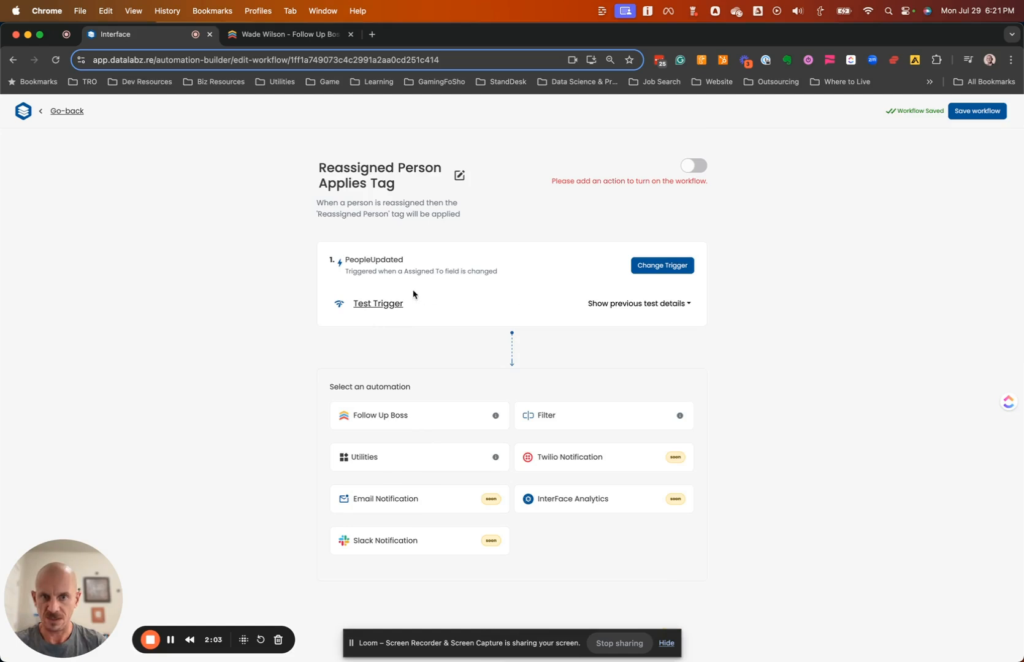
Retest the trigger, then add a Follow Up Boss step with the Set Tag action
left_click(387, 301)
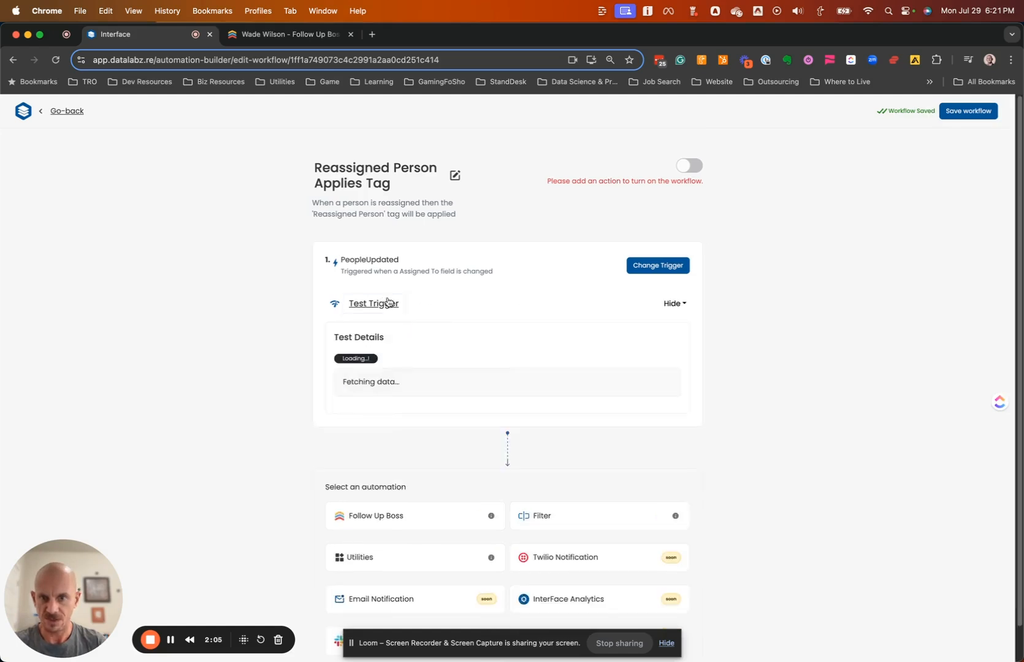
scroll(401, 518, "down", 3)
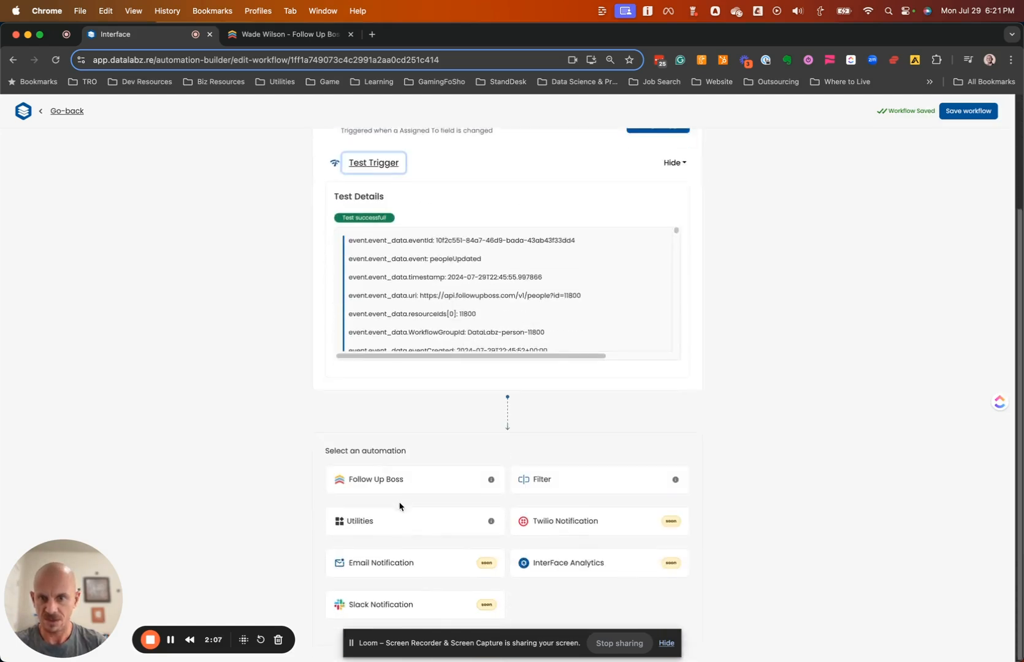
left_click(394, 480)
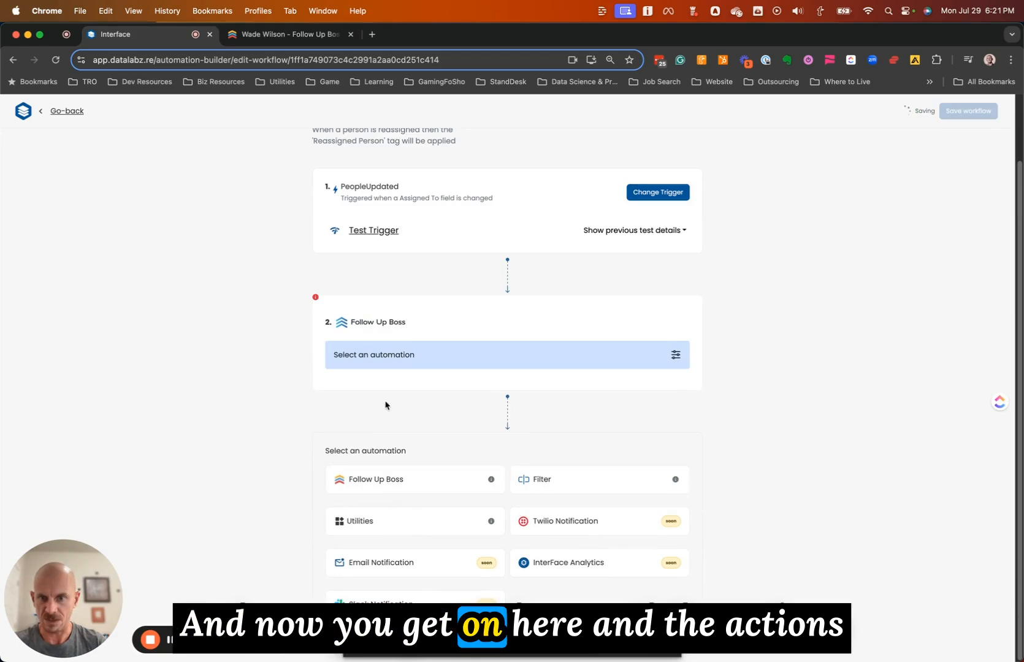
left_click(445, 366)
left_click(363, 339)
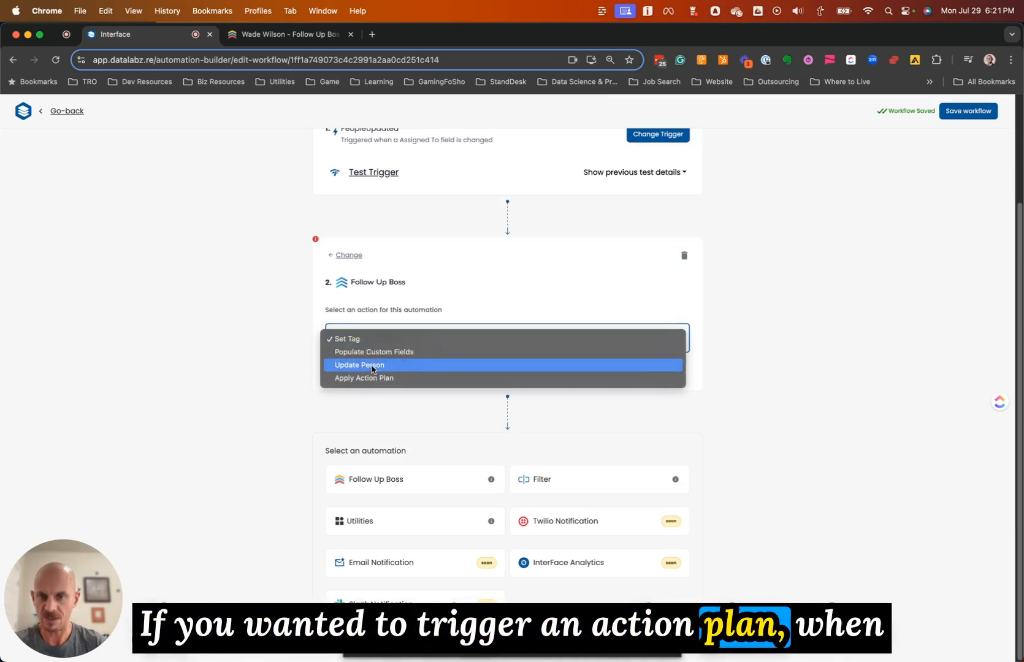
left_click(336, 339)
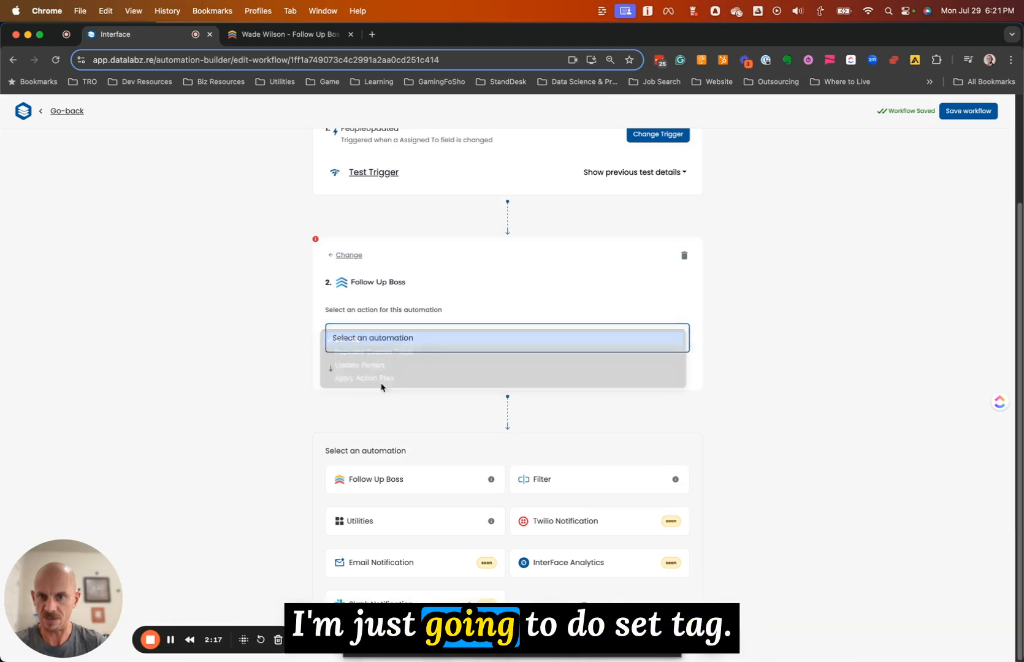
left_click(358, 406)
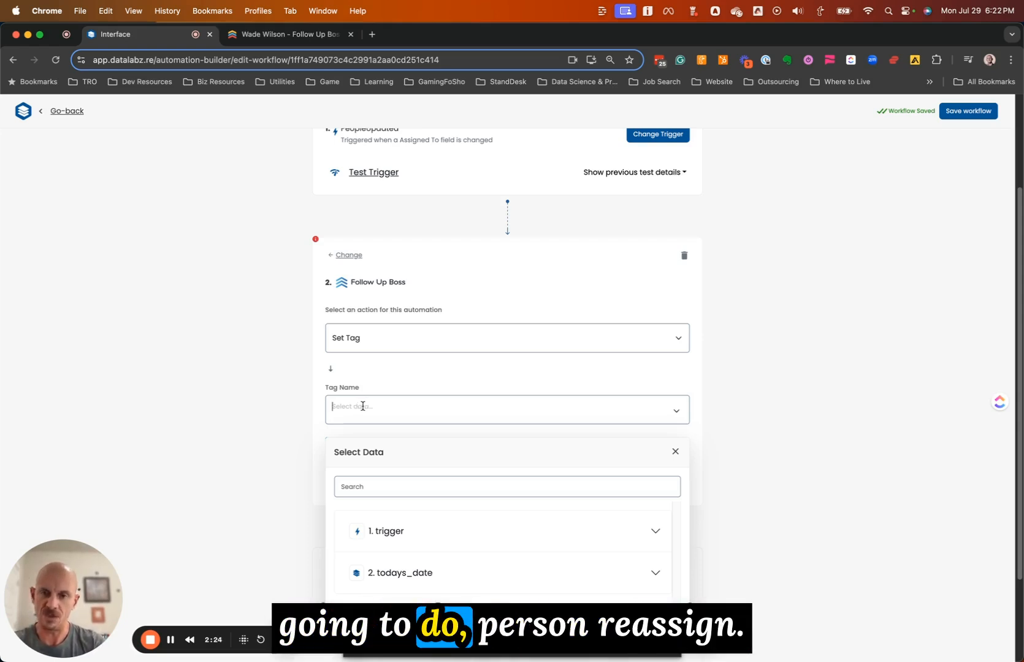
Enter 'Person Reassigned' as the tag name and run a successful Set Tag action test
type("Person Reassigned")
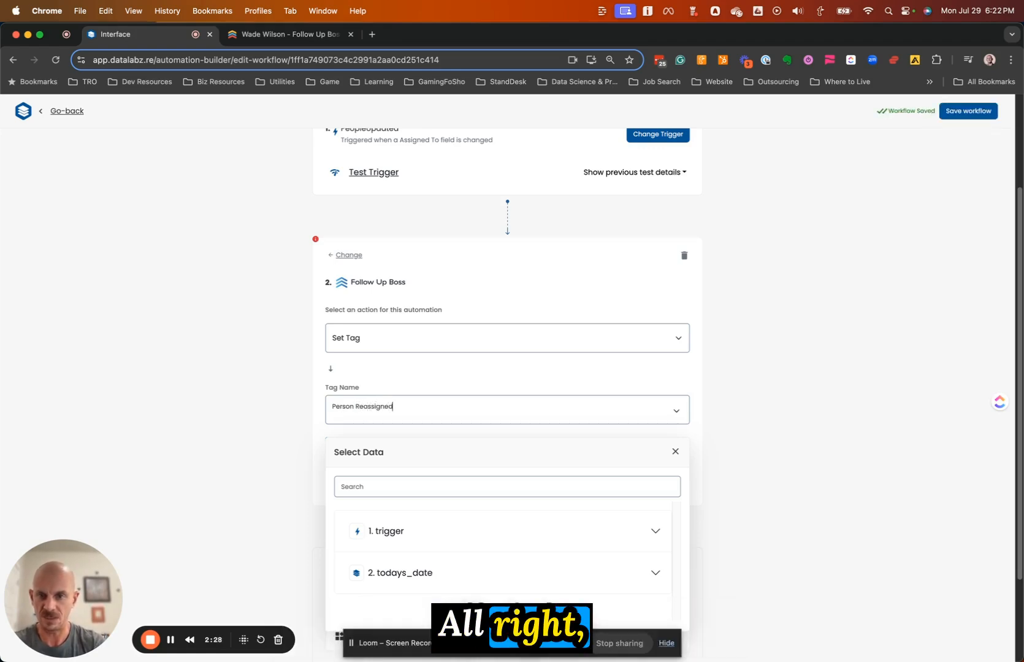
left_click(256, 403)
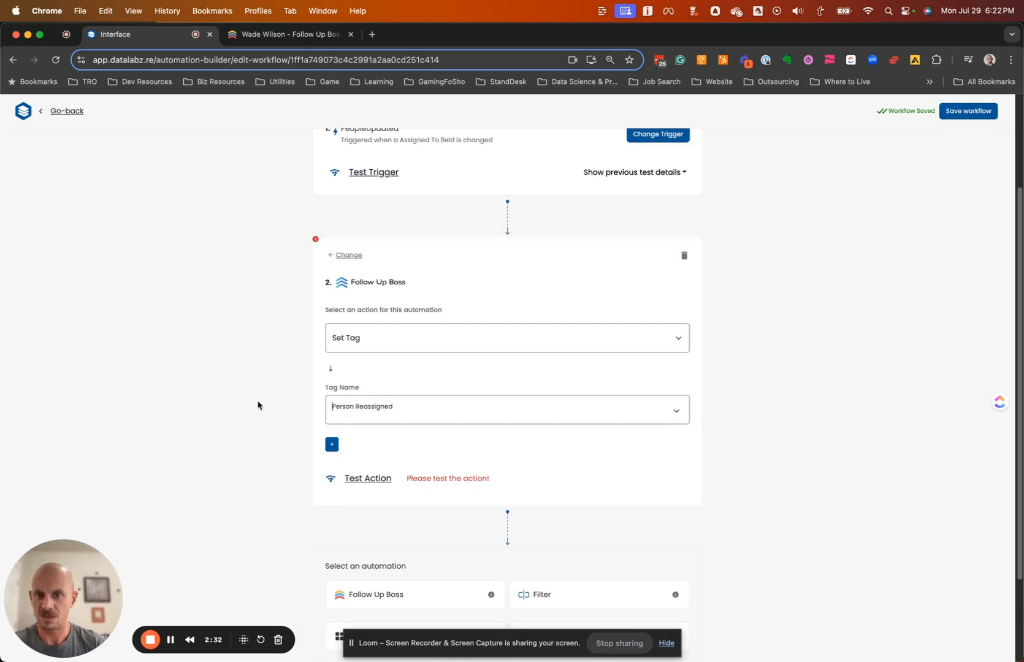
left_click(368, 478)
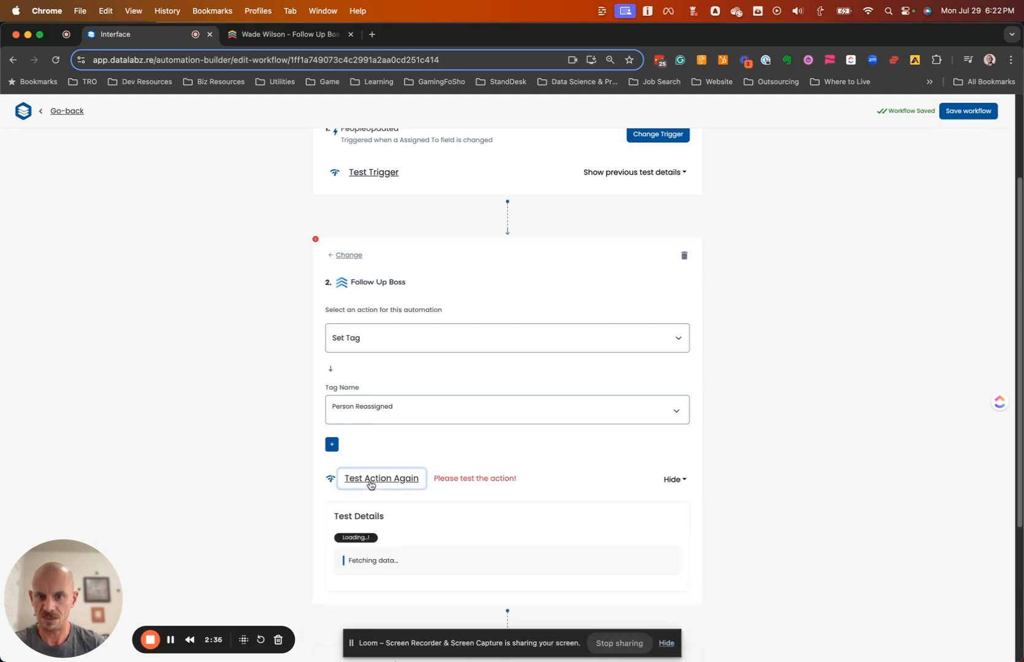
scroll(279, 521, "down", 3)
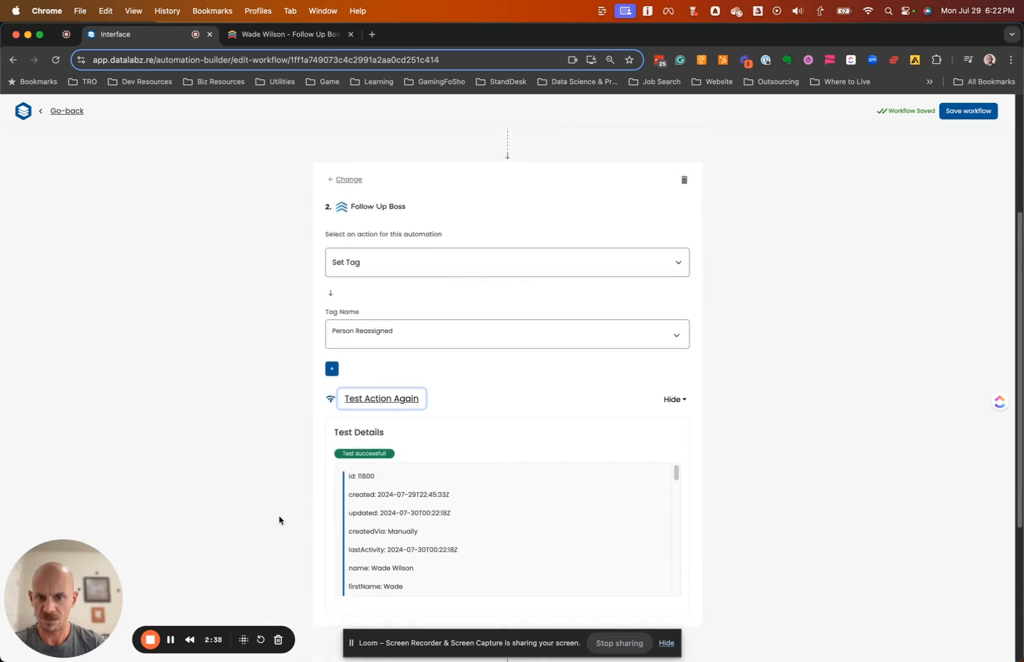
scroll(287, 466, "up", 1)
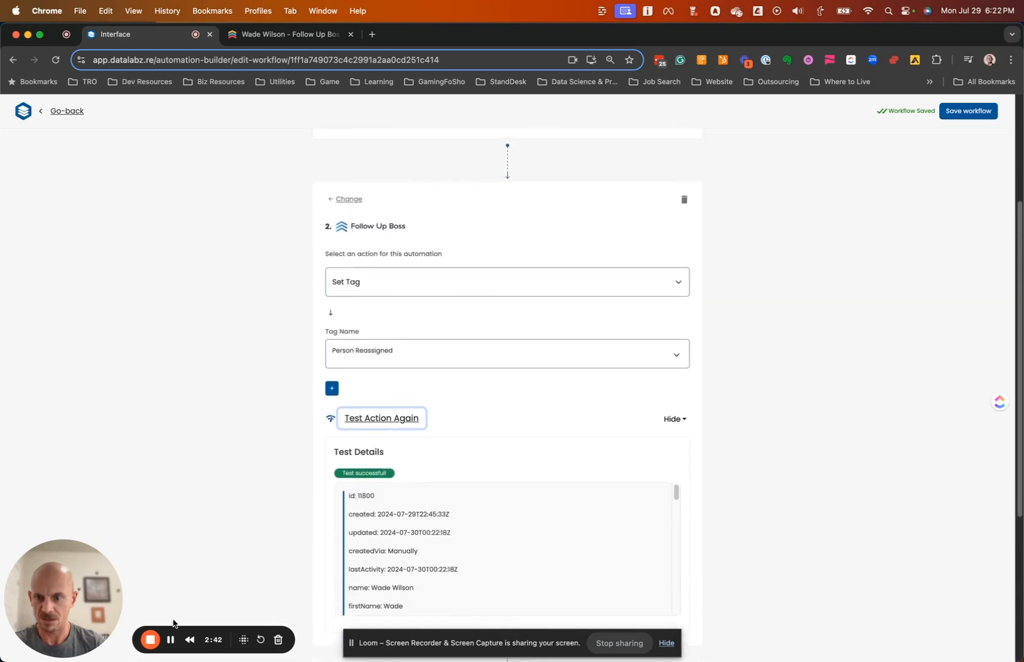
scroll(232, 537, "up", 1)
scroll(655, 448, "down", 5)
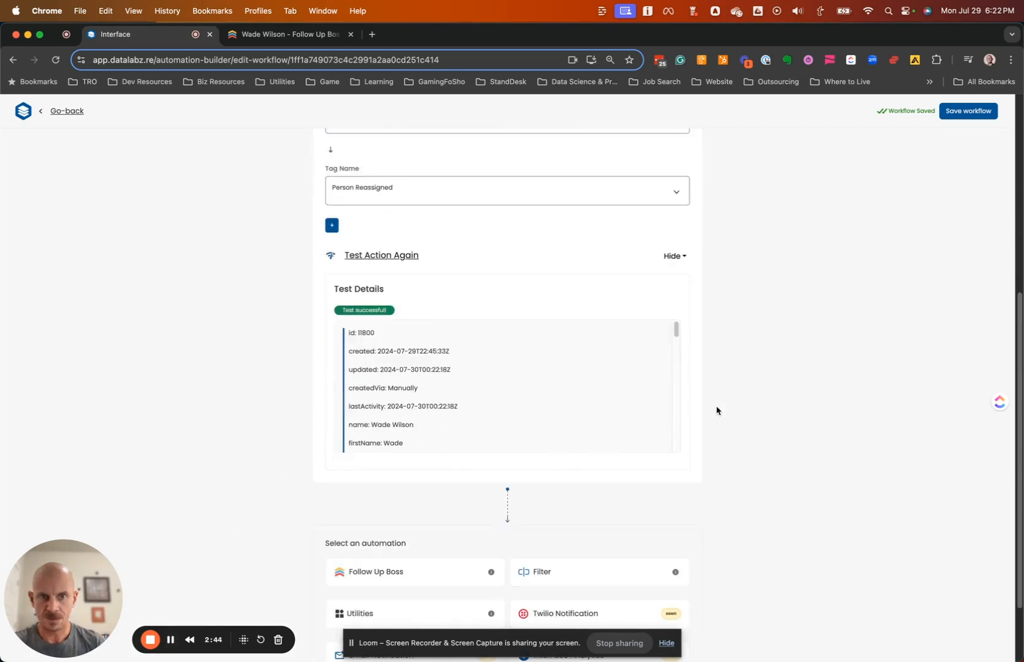
scroll(720, 423, "down", 3)
scroll(681, 395, "up", 10)
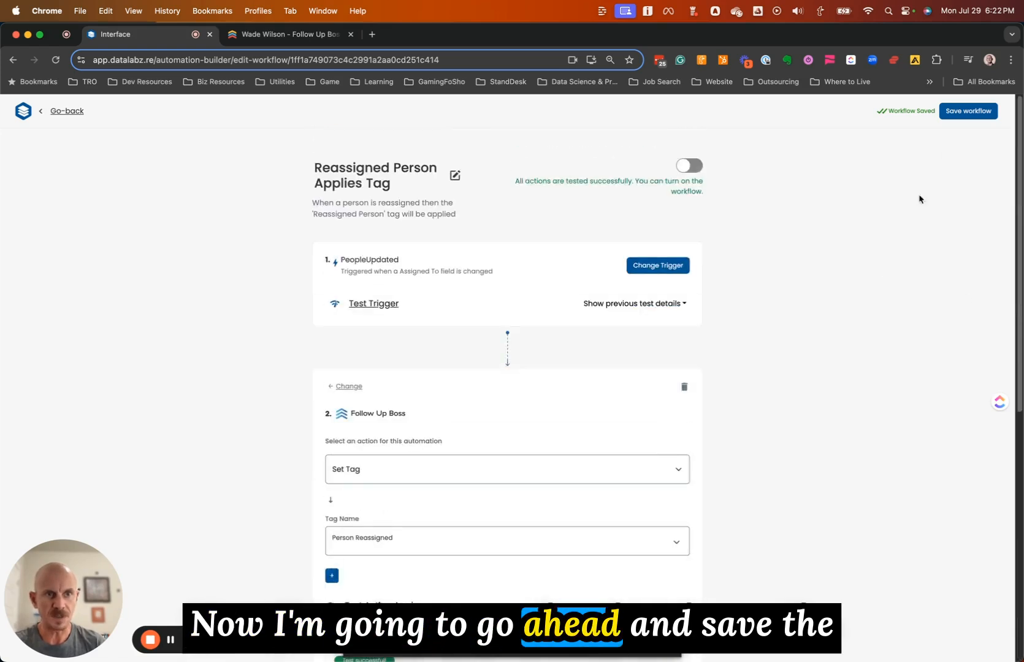
Save the workflow, switch it on, and go to the lead's Follow Up Boss profile
left_click(977, 114)
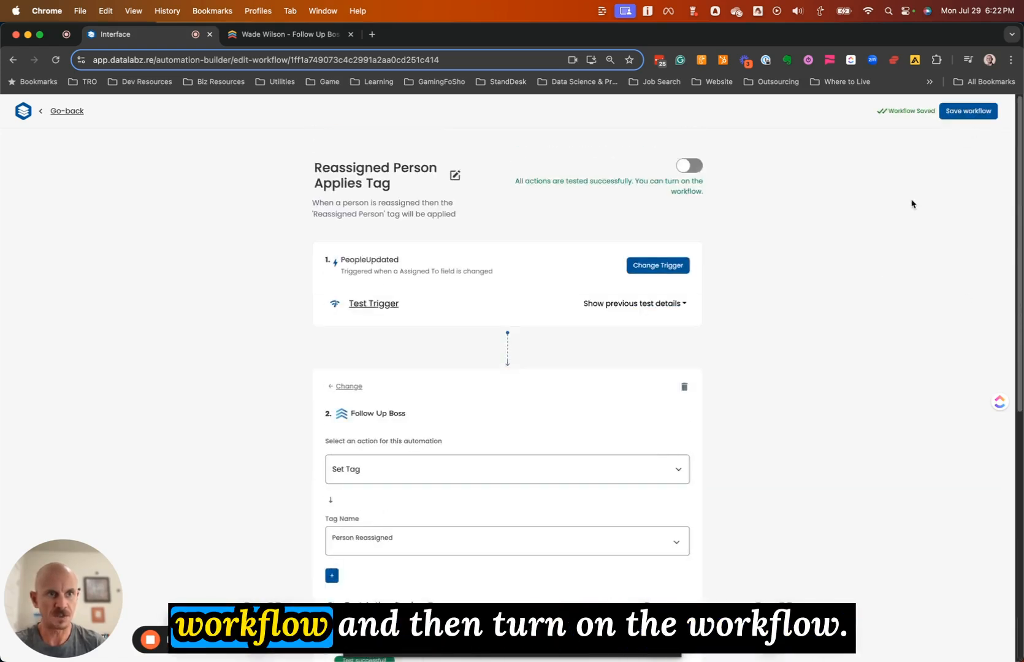
left_click(695, 170)
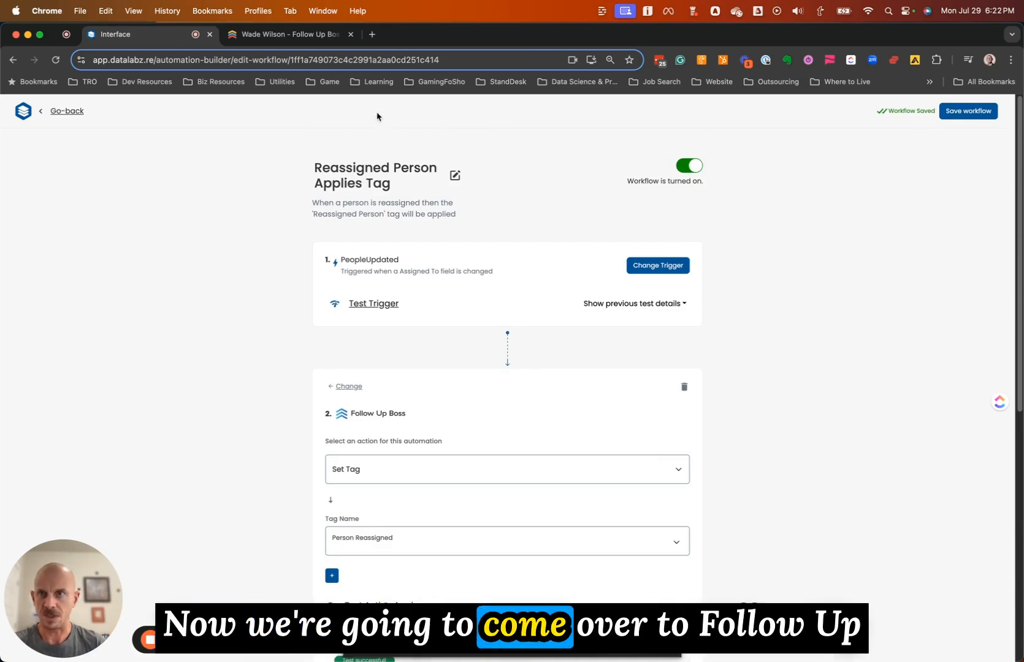
left_click(287, 35)
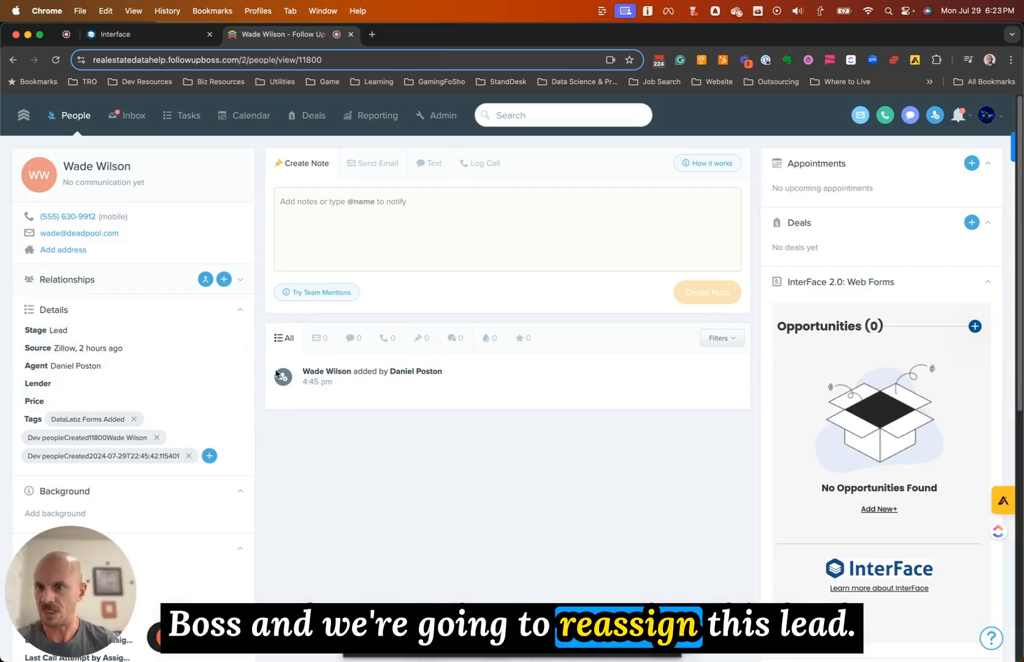
Change the lead's Agent field in Details to a different agent
left_click(101, 366)
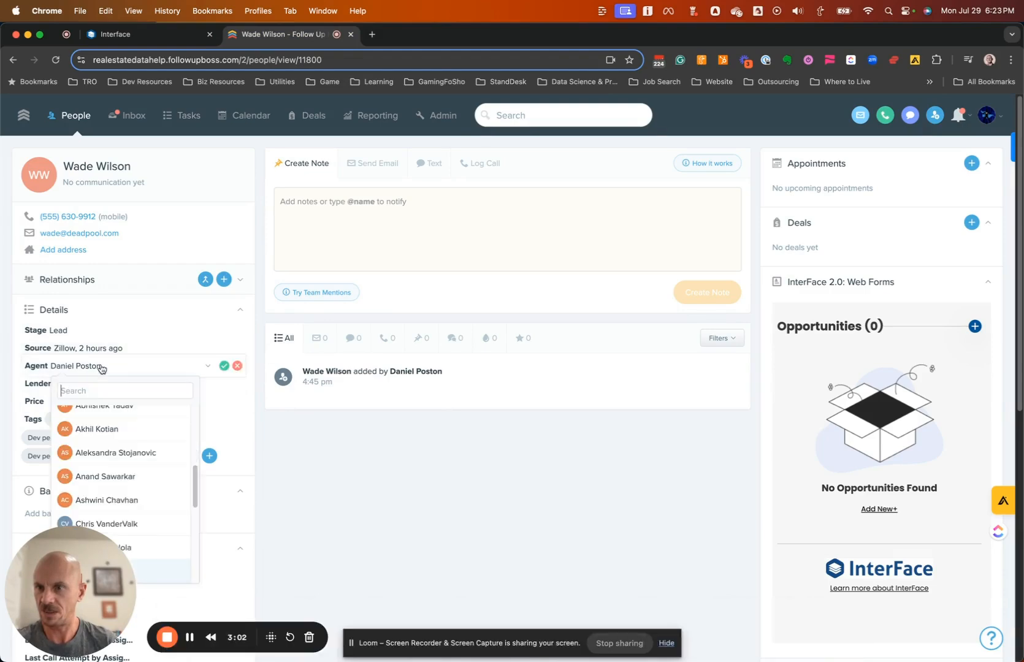
scroll(138, 429, "down", 2)
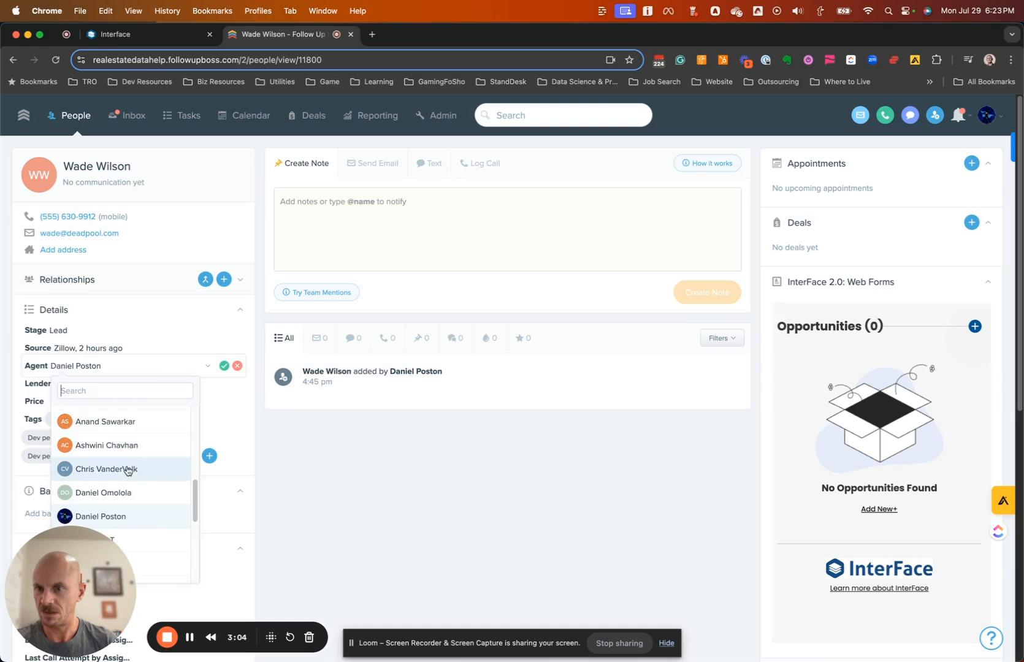
left_click(127, 470)
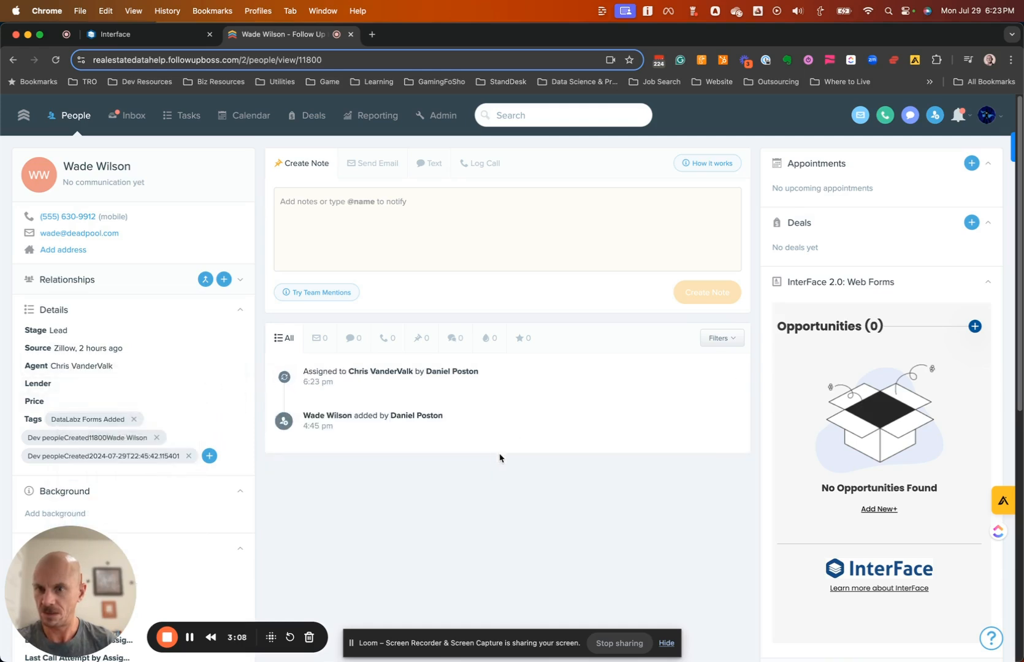
Scroll the lead's page to confirm 'Person Reassigned' appears in its Tags list
scroll(514, 500, "down", 2)
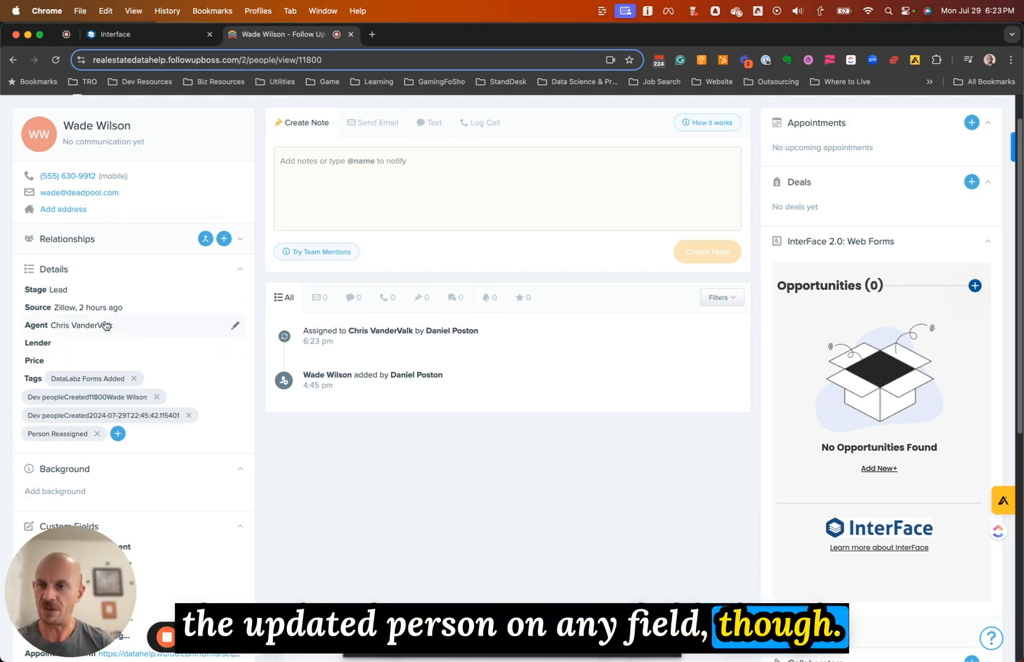
scroll(93, 256, "down", 3)
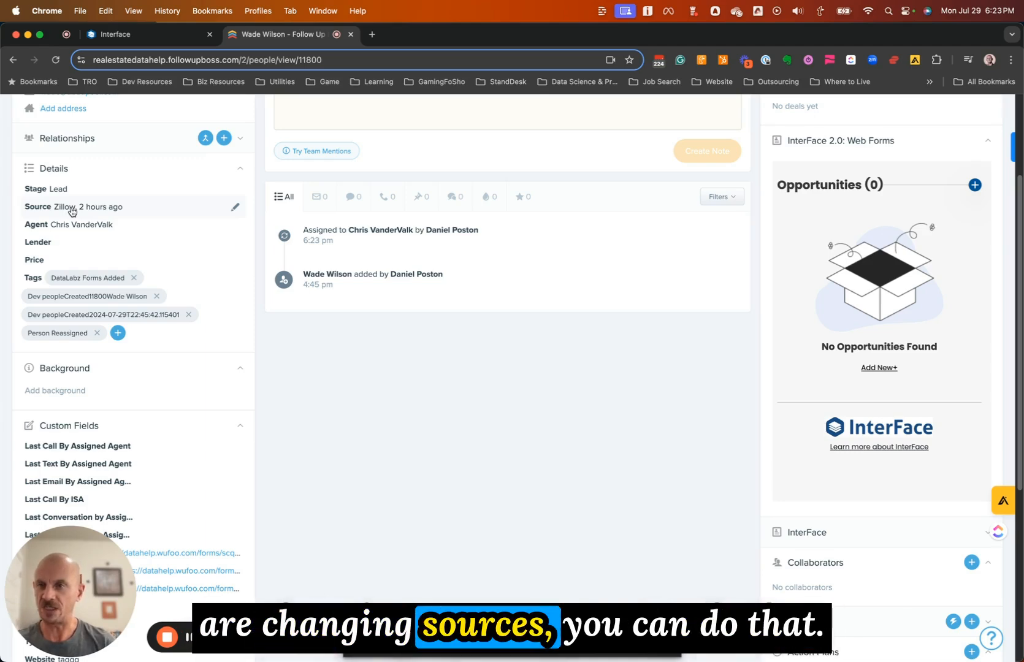
scroll(147, 270, "down", 5)
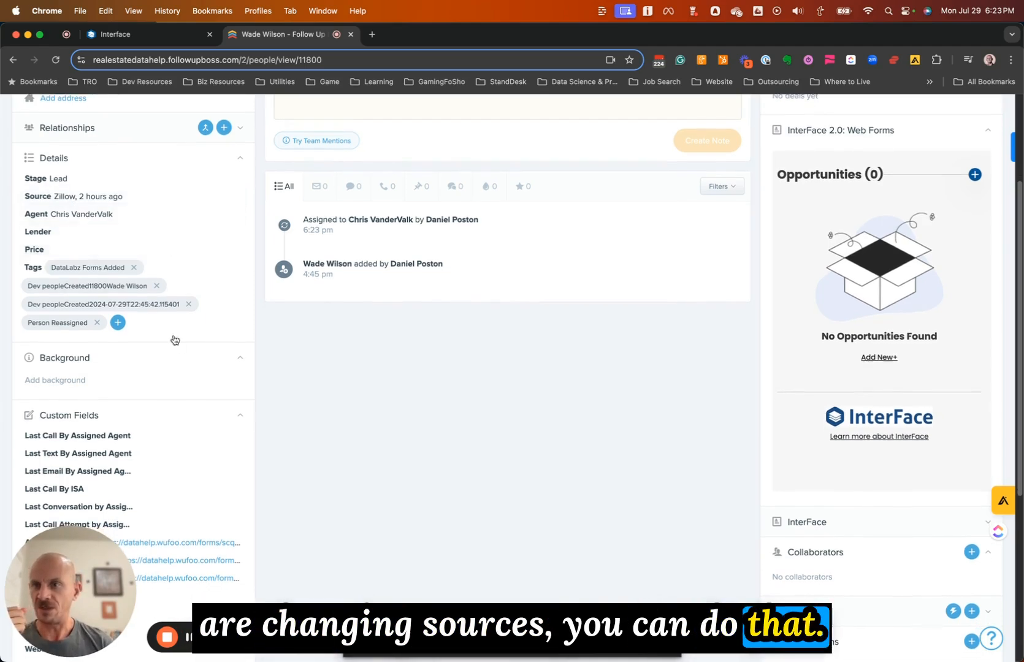
scroll(176, 350, "up", 7)
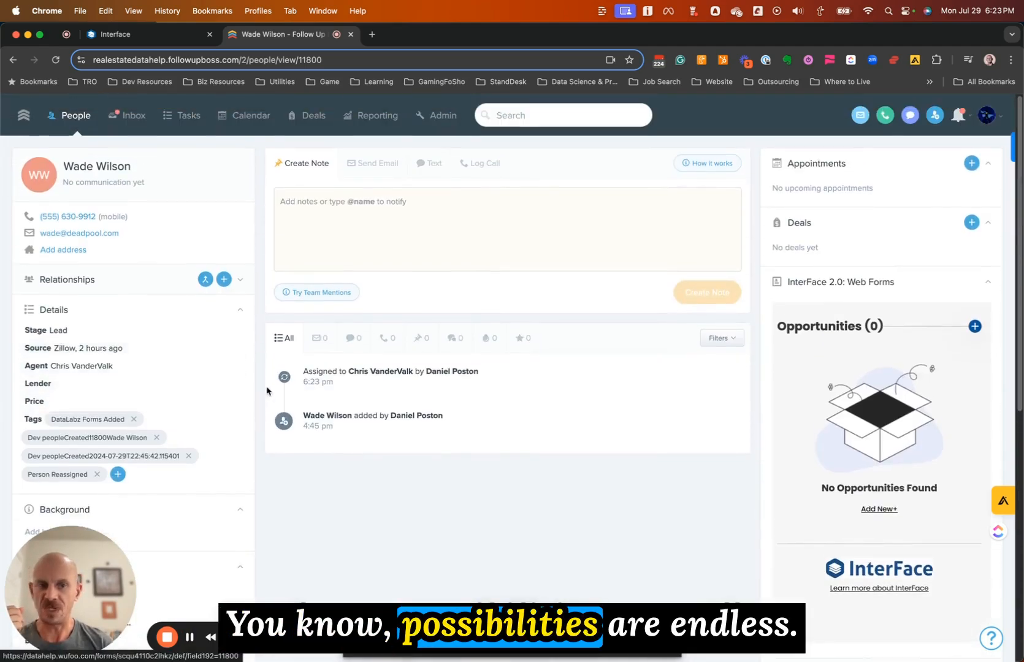